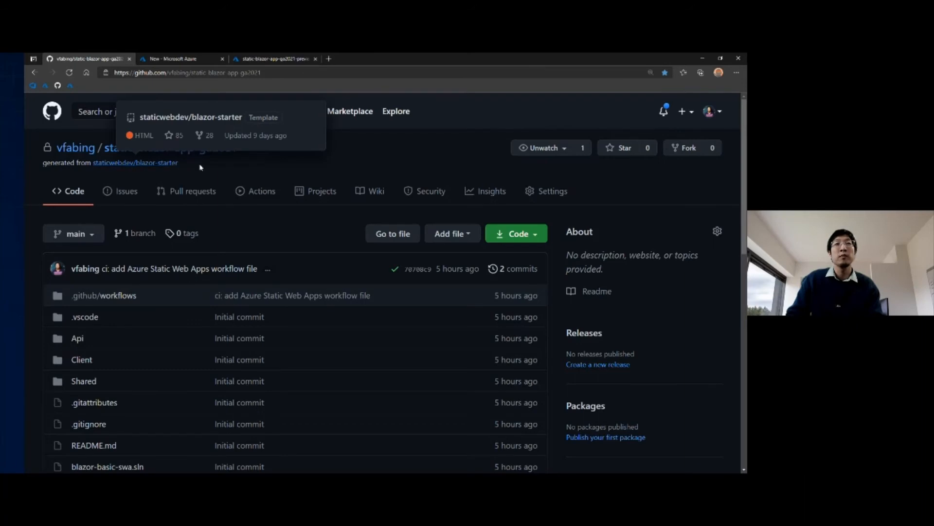
Step: Examine the contents of the Client and Api folders in the static-blazor-app-ga2021 repository
{"action": "scroll", "coordinate": [145, 292], "scroll_direction": "down", "scroll_amount": 3}
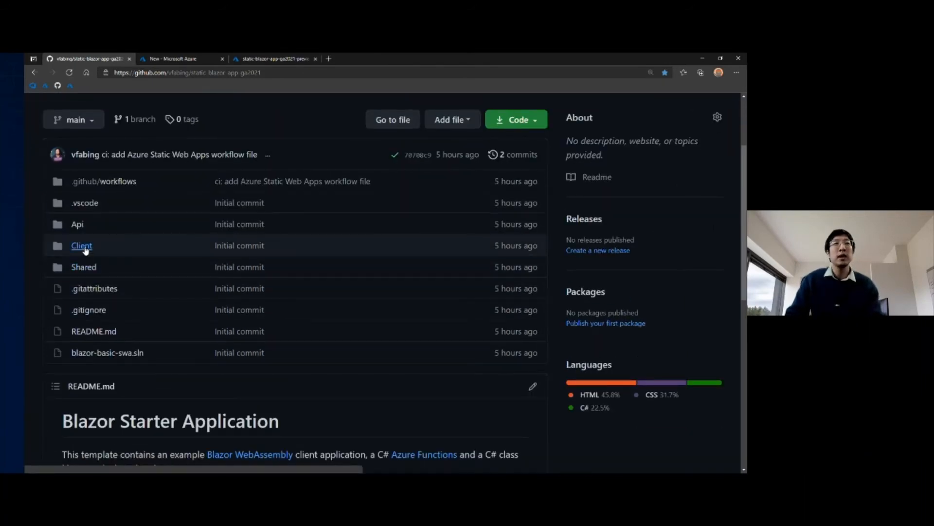
{"action": "left_click", "coordinate": [83, 247]}
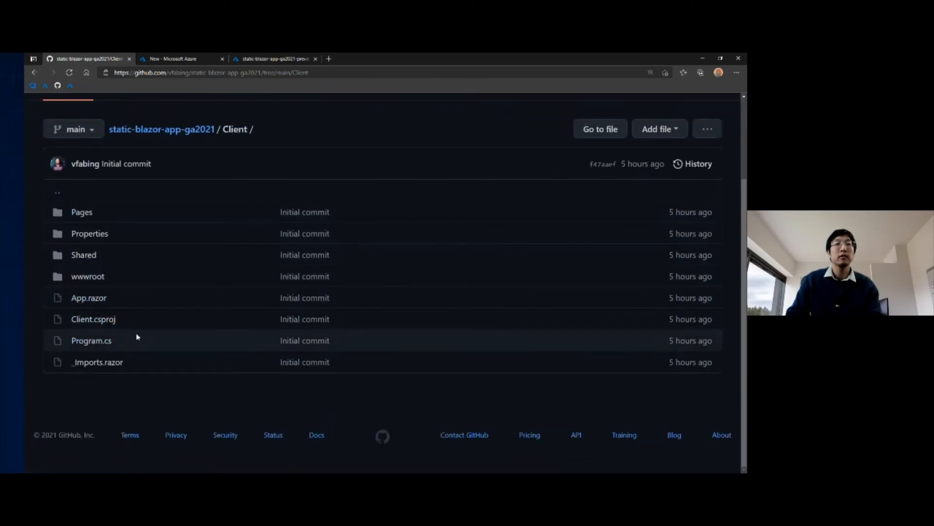
{"action": "scroll", "coordinate": [137, 337], "scroll_direction": "up", "scroll_amount": 3}
{"action": "left_click", "coordinate": [185, 235]}
{"action": "scroll", "coordinate": [175, 263], "scroll_direction": "down", "scroll_amount": 1}
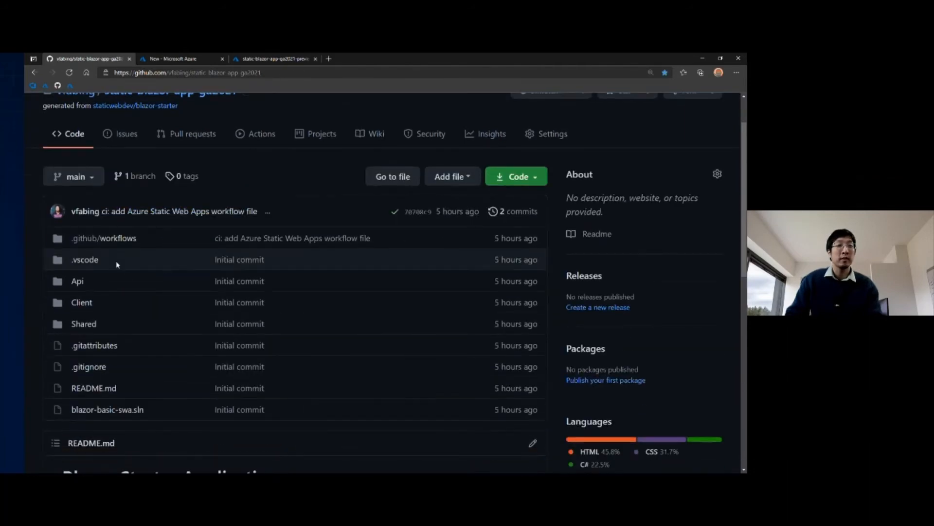
{"action": "left_click", "coordinate": [78, 284]}
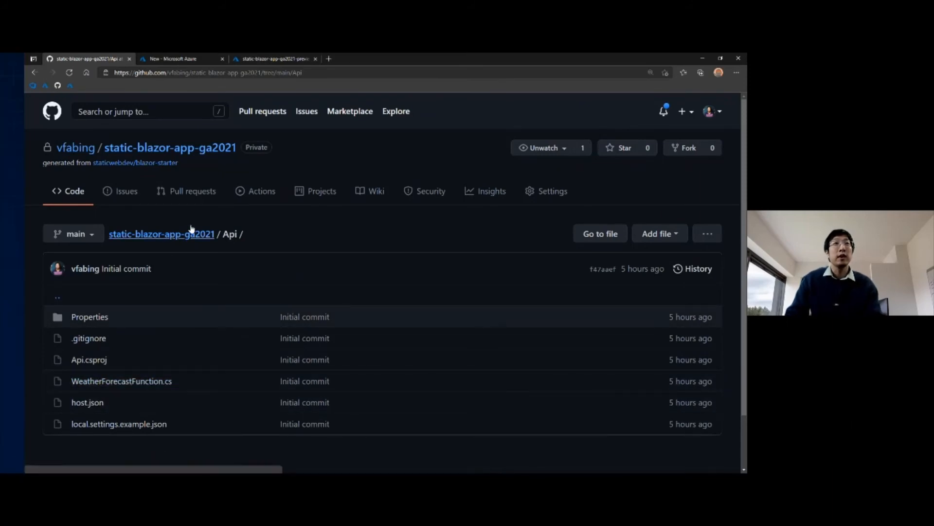
Step: Switch to the Azure portal, search the Marketplace for "static" and start creating a Static Web App (preview)
{"action": "left_click", "coordinate": [188, 63]}
{"action": "left_click", "coordinate": [171, 190]}
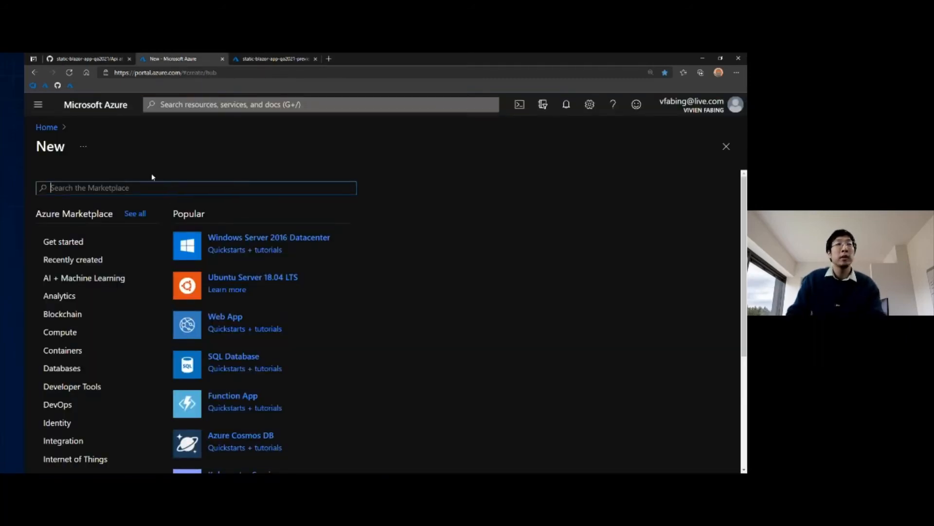
{"action": "type", "text": "static"}
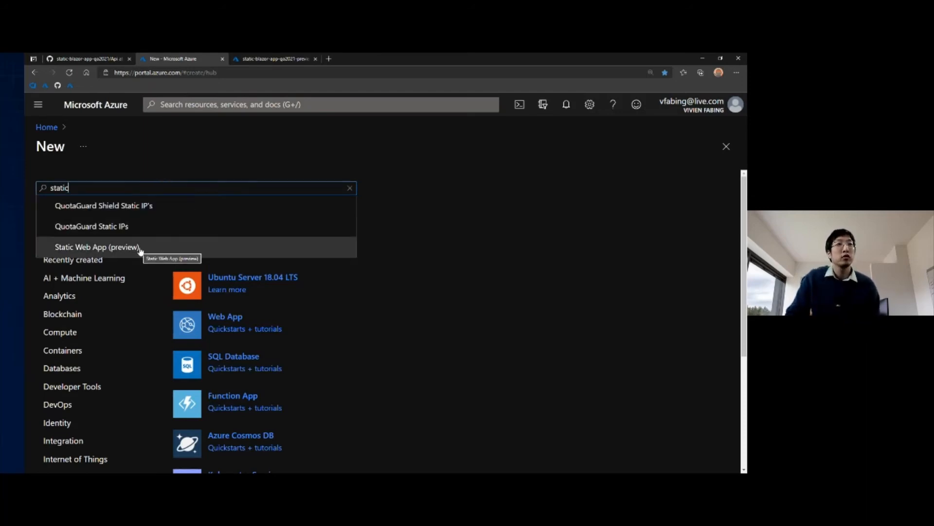
{"action": "left_click", "coordinate": [141, 248]}
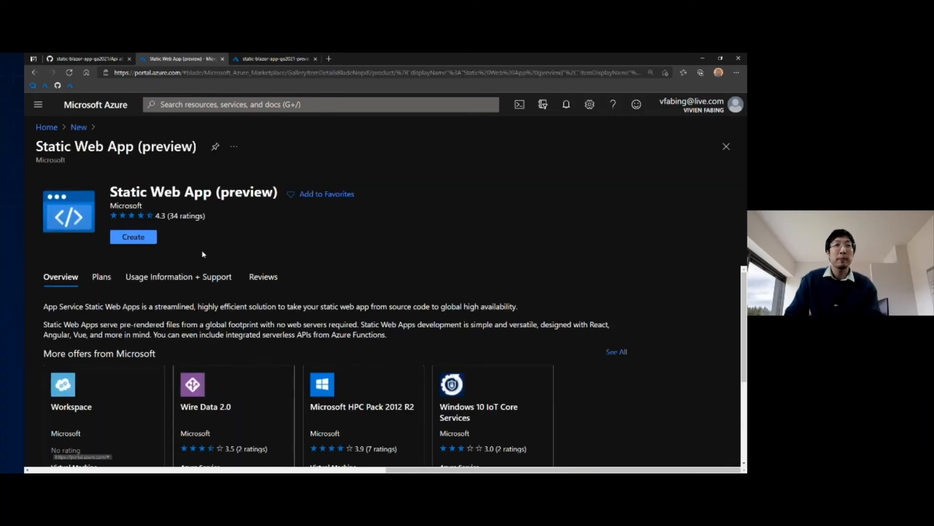
{"action": "left_click", "coordinate": [137, 238]}
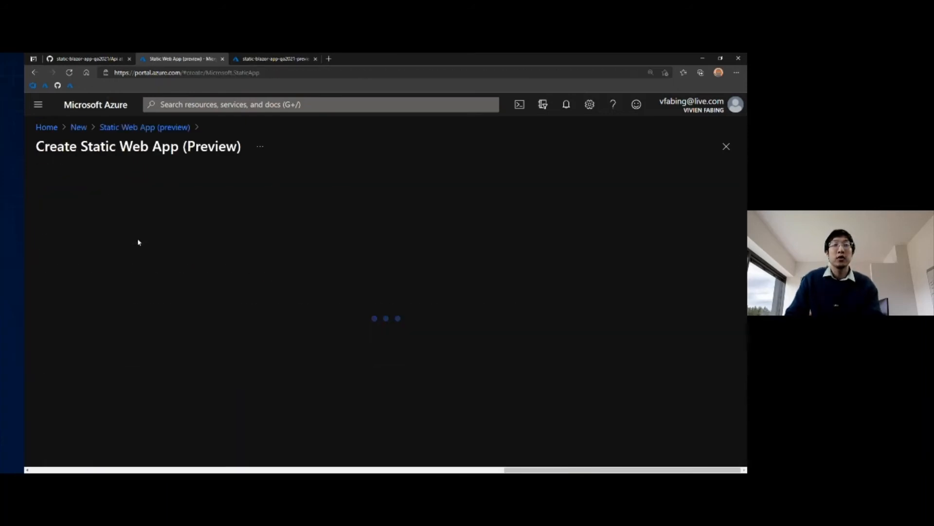
Step: Name the Static Web App static-blazor-app-ga2021
{"action": "scroll", "coordinate": [175, 245], "scroll_direction": "down", "scroll_amount": 1}
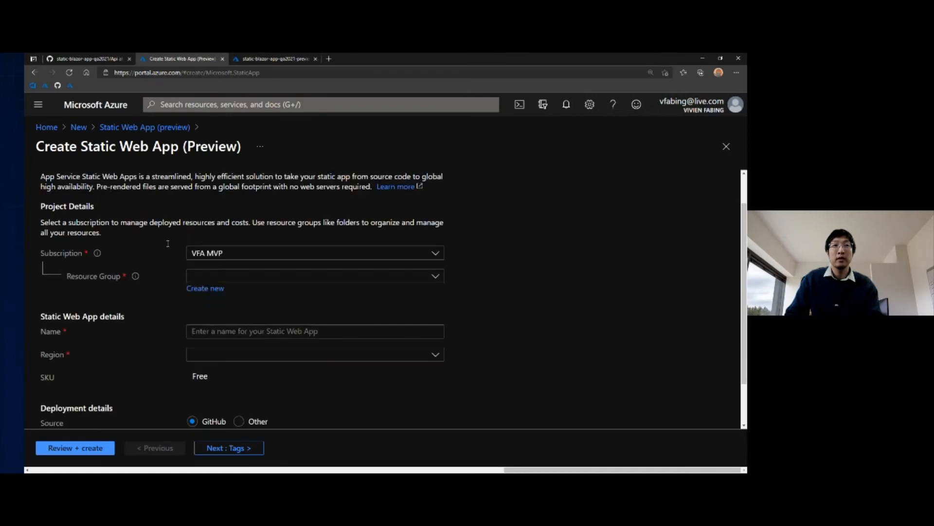
{"action": "left_click", "coordinate": [232, 332]}
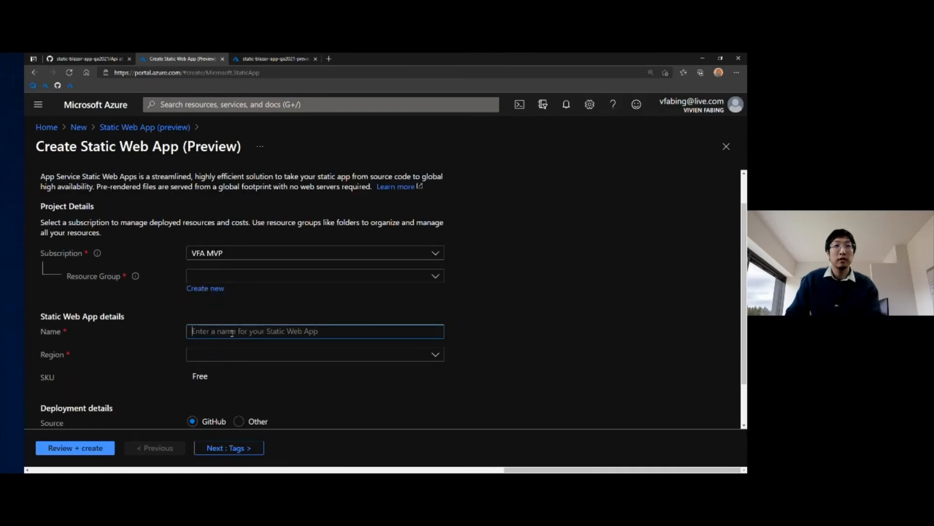
{"action": "type", "text": "gl"}
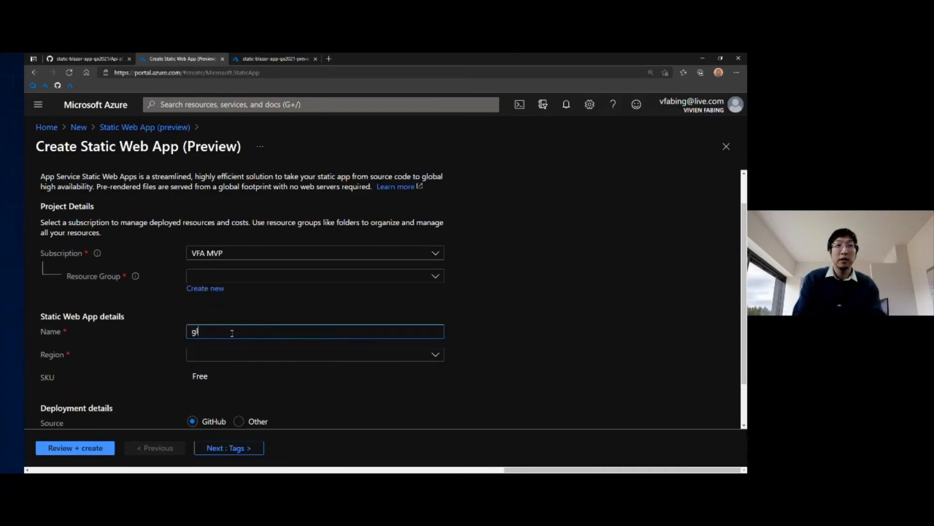
{"action": "type", "text": "o"}
{"action": "key", "text": "BackSpace"}
{"action": "key", "text": "BackSpace"}
{"action": "key", "text": "BackSpace"}
{"action": "type", "text": "s"}
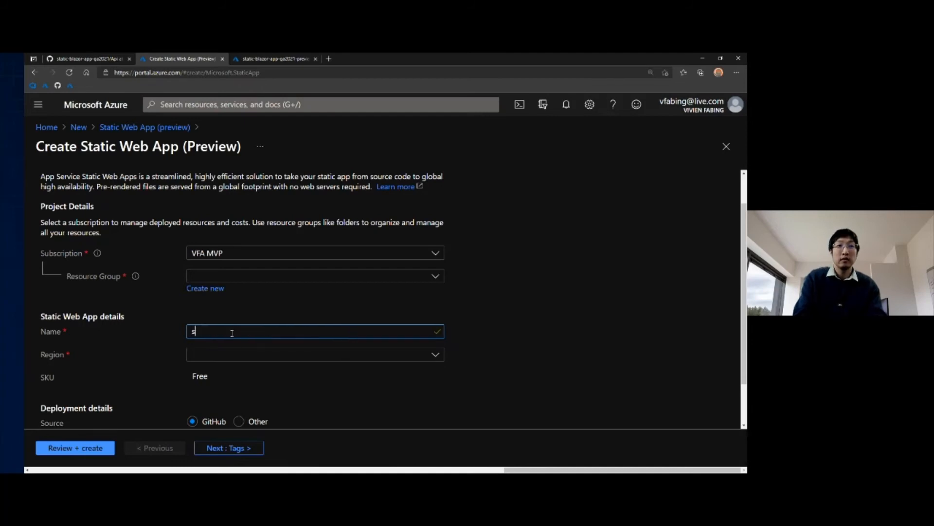
{"action": "type", "text": "tatic-blazor-app"}
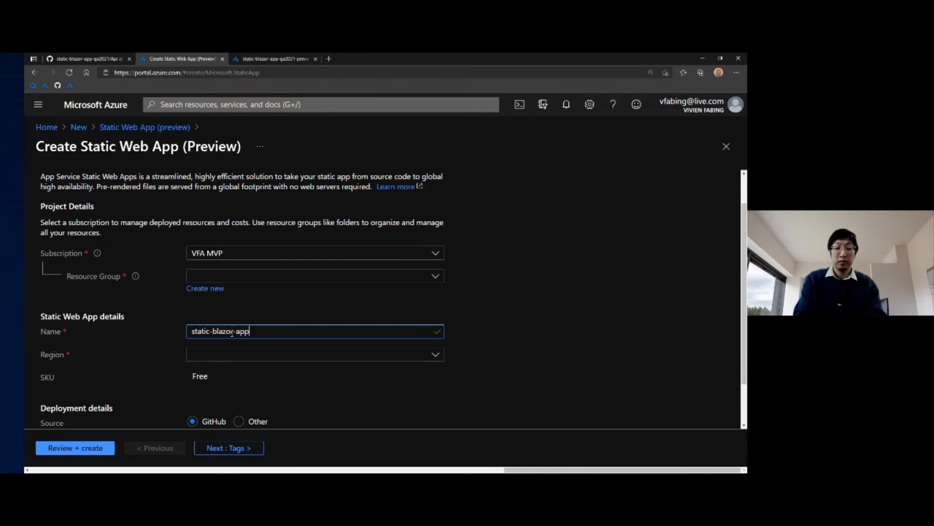
{"action": "type", "text": "-glob"}
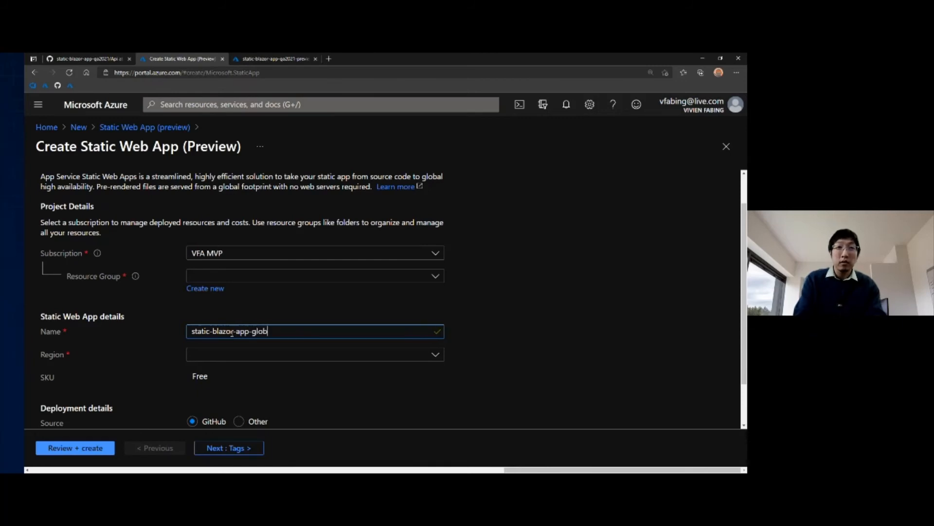
{"action": "key", "text": "BackSpace"}
{"action": "key", "text": "BackSpace"}
{"action": "key", "text": "BackSpace"}
{"action": "type", "text": "a2021"}
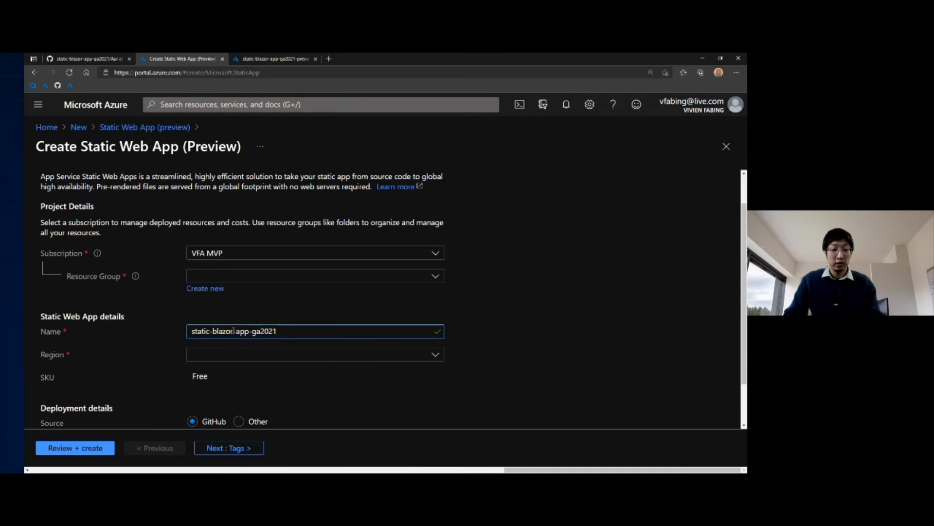
Step: Create a new resource group named rg-static-blazor-app-ga2021 for the app, reusing the app name after the prefix rg-
{"action": "key", "text": "ctrl+a"}
{"action": "key", "text": "ctrl+c"}
{"action": "left_click", "coordinate": [207, 289]}
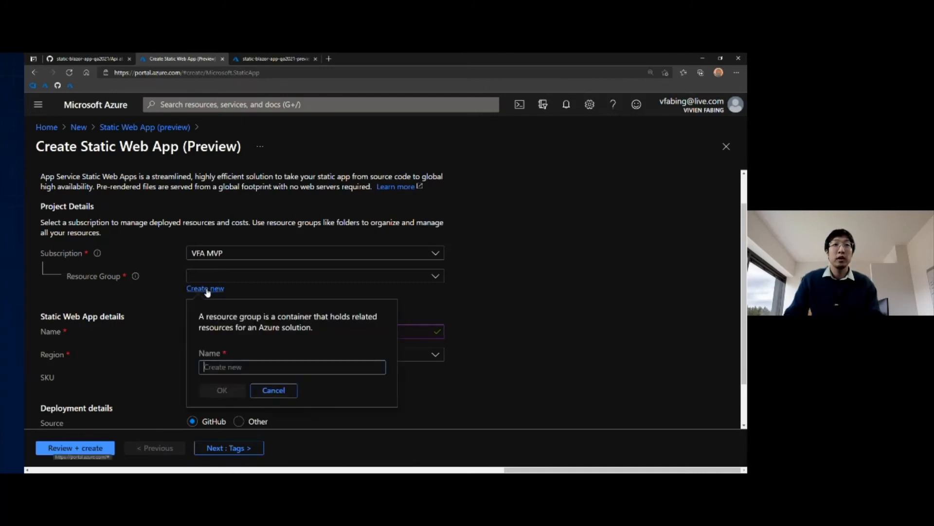
{"action": "type", "text": "rg-"}
{"action": "key", "text": "ctrl+v"}
{"action": "left_click", "coordinate": [233, 393]}
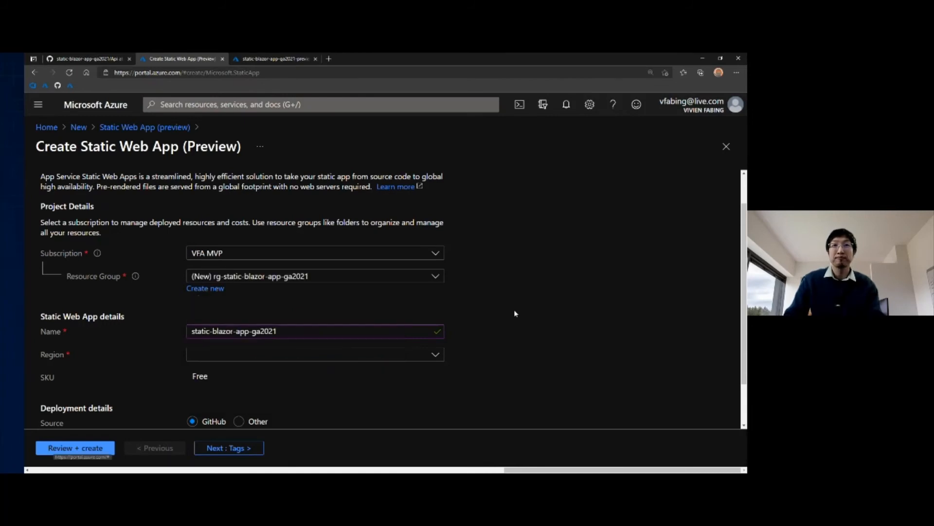
Step: Set the Static Web App's region to West Europe
{"action": "scroll", "coordinate": [265, 328], "scroll_direction": "down", "scroll_amount": 1}
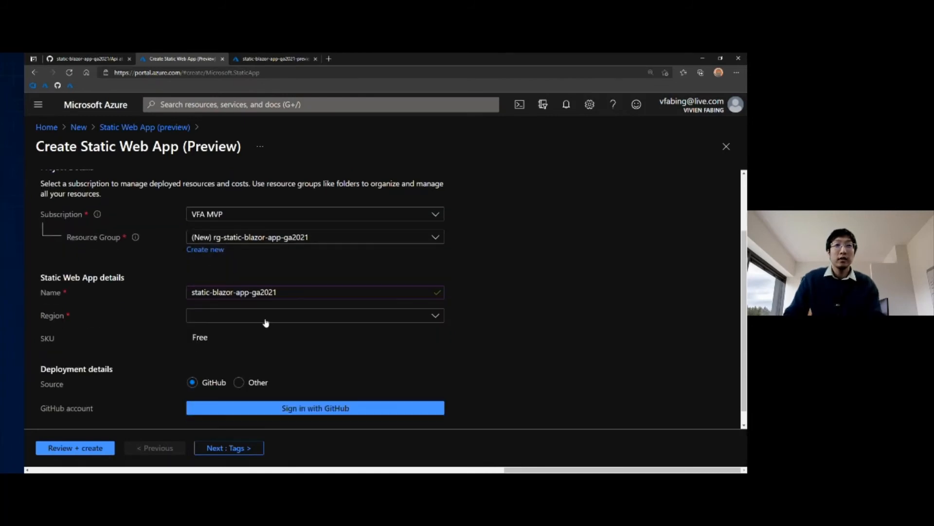
{"action": "left_click", "coordinate": [265, 317]}
{"action": "left_click", "coordinate": [254, 411]}
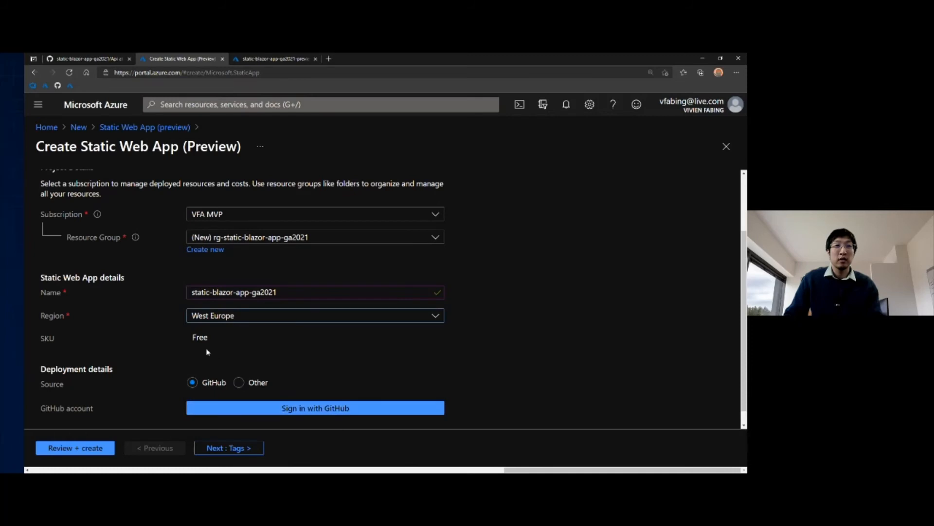
Step: Sign in with GitHub as the deployment source and authorize Azure Static Web Apps to access the account
{"action": "scroll", "coordinate": [216, 356], "scroll_direction": "down", "scroll_amount": 1}
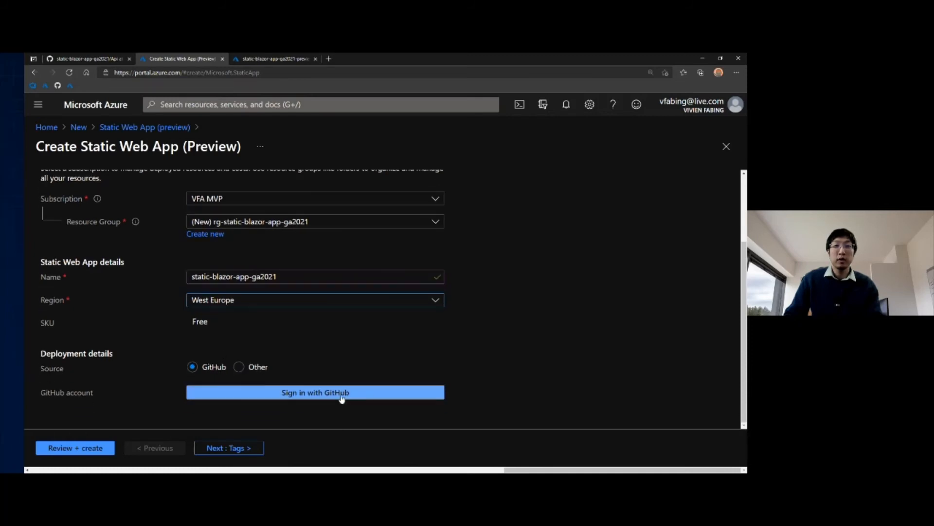
{"action": "left_click", "coordinate": [371, 394]}
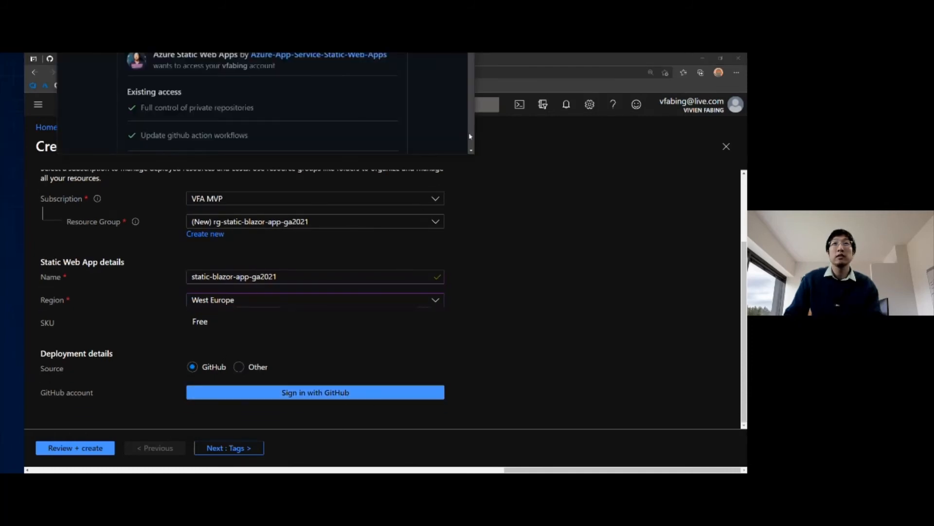
{"action": "left_click_drag", "start_coordinate": [462, 154], "coordinate": [463, 169]}
{"action": "left_click_drag", "start_coordinate": [296, 61], "coordinate": [341, 472]}
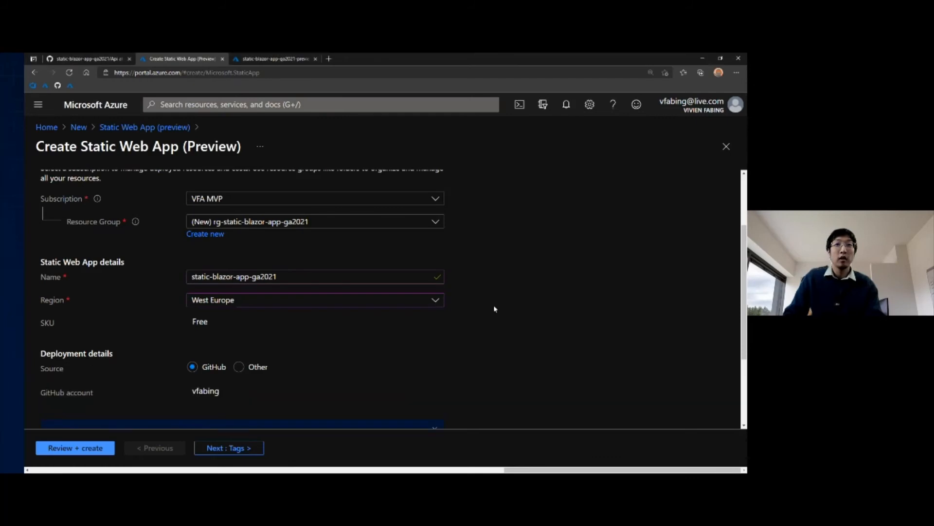
Step: Select the personal GitHub organization, the static-blazor-app-ga2021 repository and the main branch as the deployment source
{"action": "scroll", "coordinate": [493, 304], "scroll_direction": "down", "scroll_amount": 3}
{"action": "left_click", "coordinate": [345, 344]}
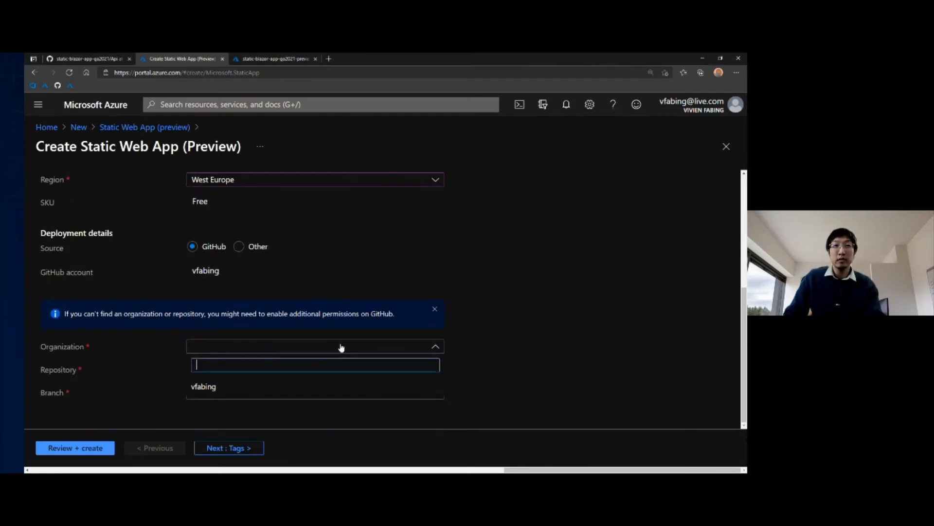
{"action": "left_click", "coordinate": [211, 386]}
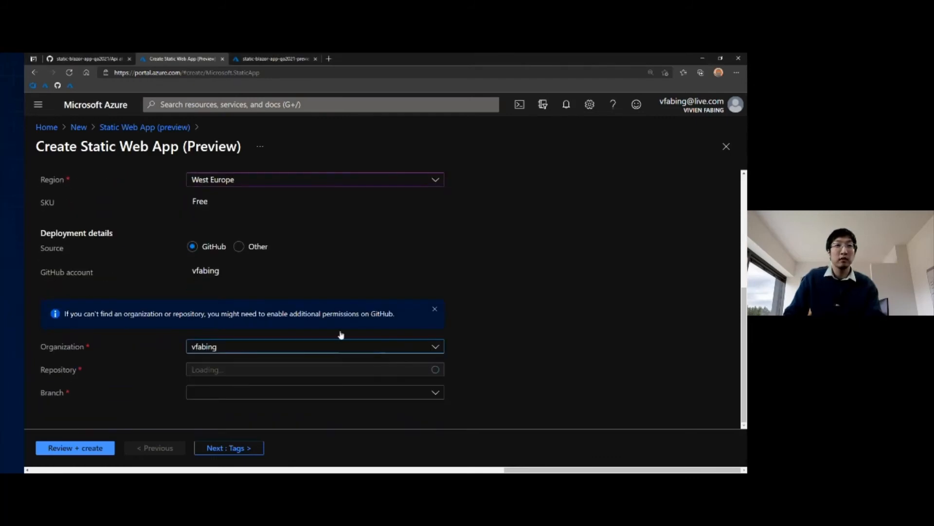
{"action": "left_click", "coordinate": [250, 373]}
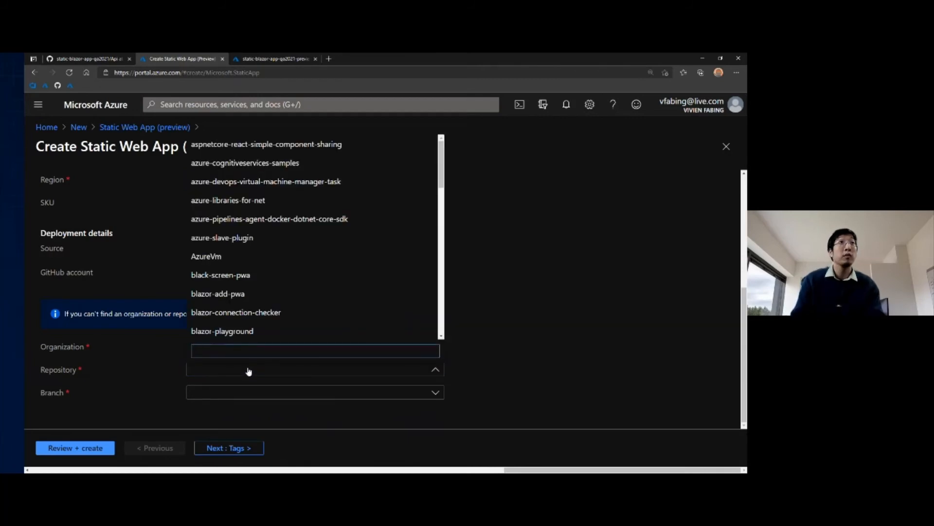
{"action": "type", "text": "static"}
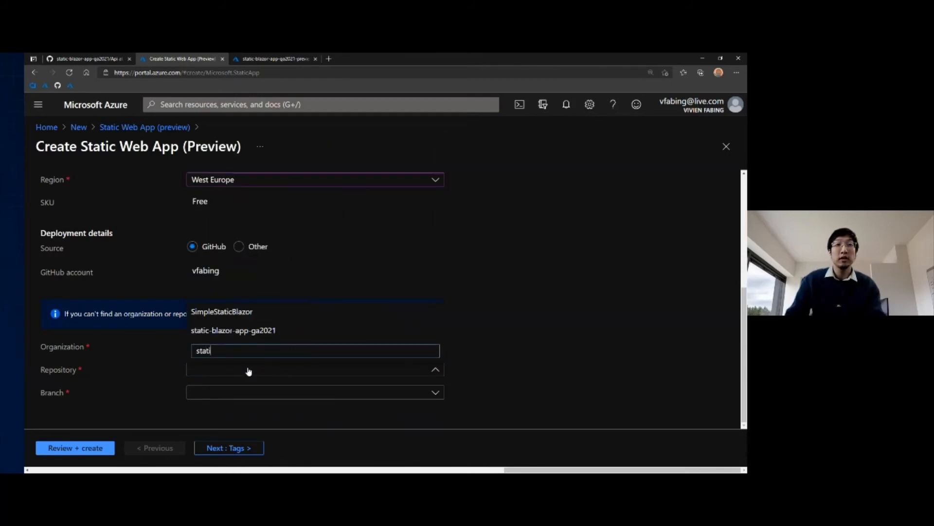
{"action": "left_click", "coordinate": [282, 332]}
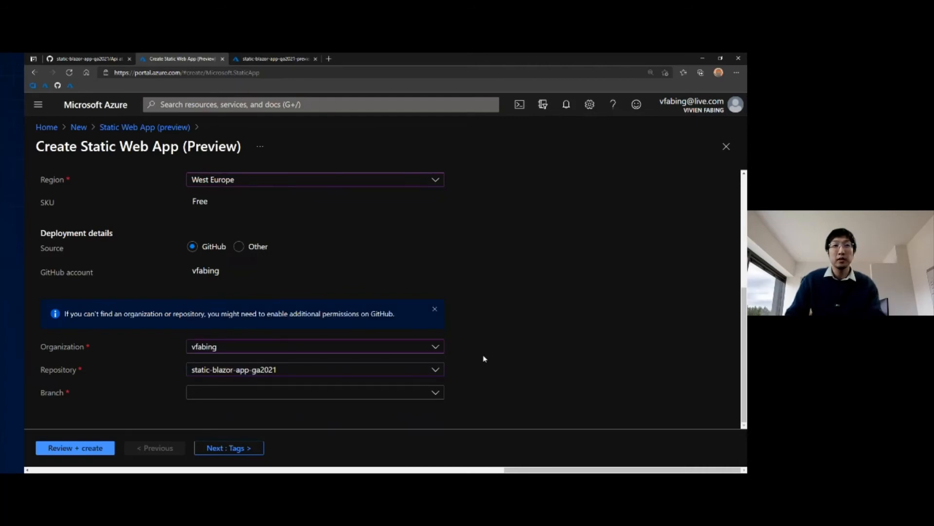
{"action": "left_click", "coordinate": [242, 395]}
{"action": "left_click", "coordinate": [205, 434]}
Step: Set the build preset to Blazor in the build details
{"action": "scroll", "coordinate": [168, 390], "scroll_direction": "down", "scroll_amount": 2}
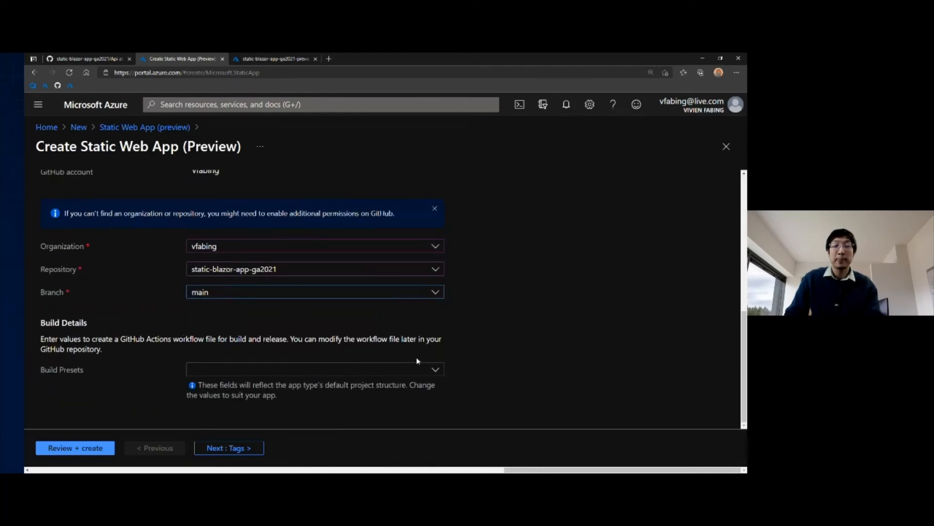
{"action": "left_click", "coordinate": [257, 373]}
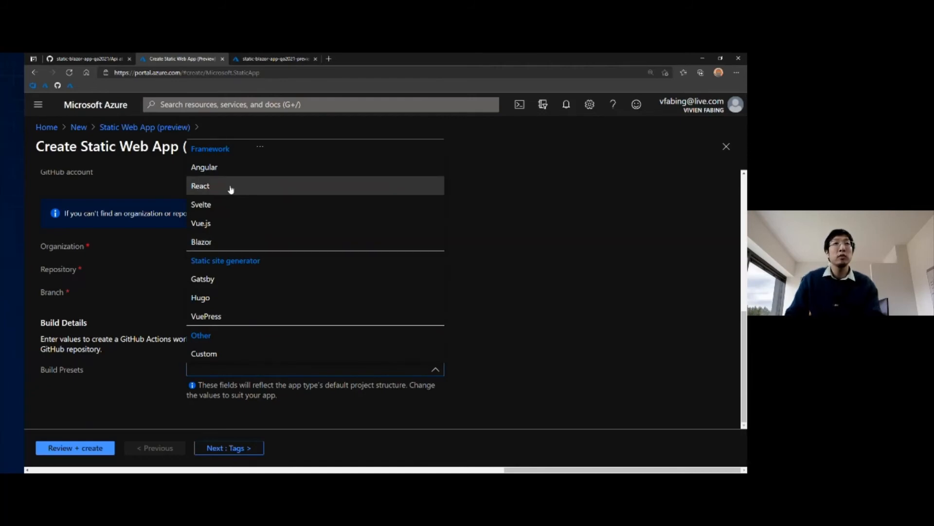
{"action": "left_click", "coordinate": [221, 243]}
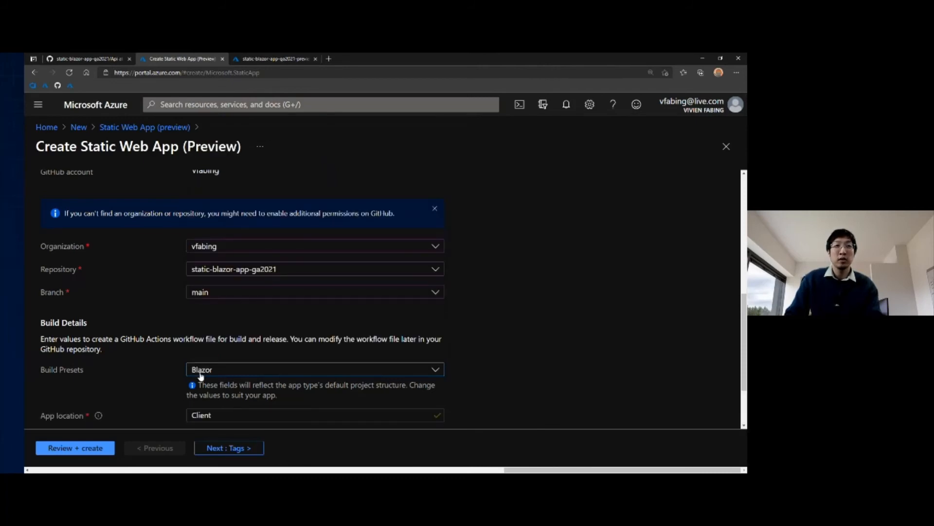
Step: Check the app and API locations in the build details and open the preview of the workflow file
{"action": "scroll", "coordinate": [161, 343], "scroll_direction": "down", "scroll_amount": 2}
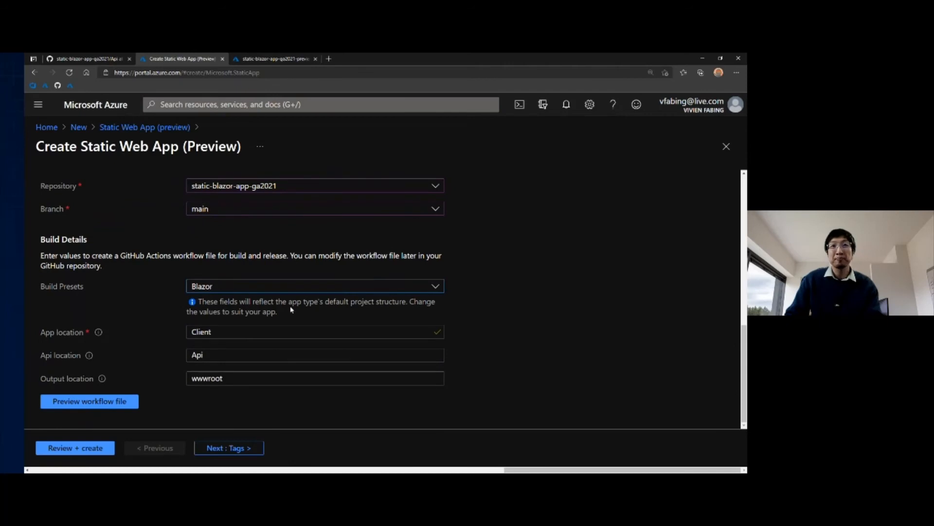
{"action": "left_click", "coordinate": [220, 332]}
{"action": "left_click_drag", "start_coordinate": [218, 332], "coordinate": [166, 330]}
{"action": "left_click", "coordinate": [226, 335]}
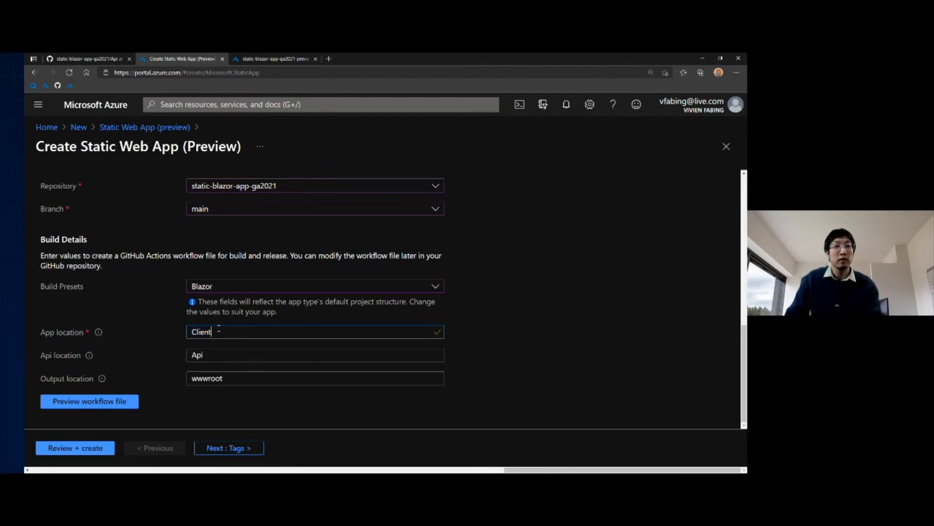
{"action": "left_click_drag", "start_coordinate": [218, 331], "coordinate": [166, 331]}
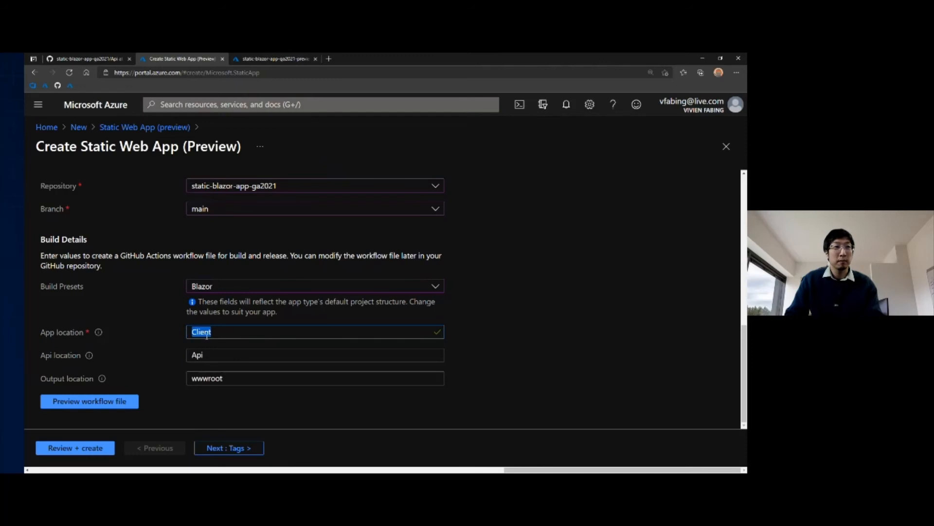
{"action": "left_click", "coordinate": [173, 337]}
{"action": "left_click_drag", "start_coordinate": [233, 355], "coordinate": [153, 356]}
{"action": "left_click", "coordinate": [167, 356]}
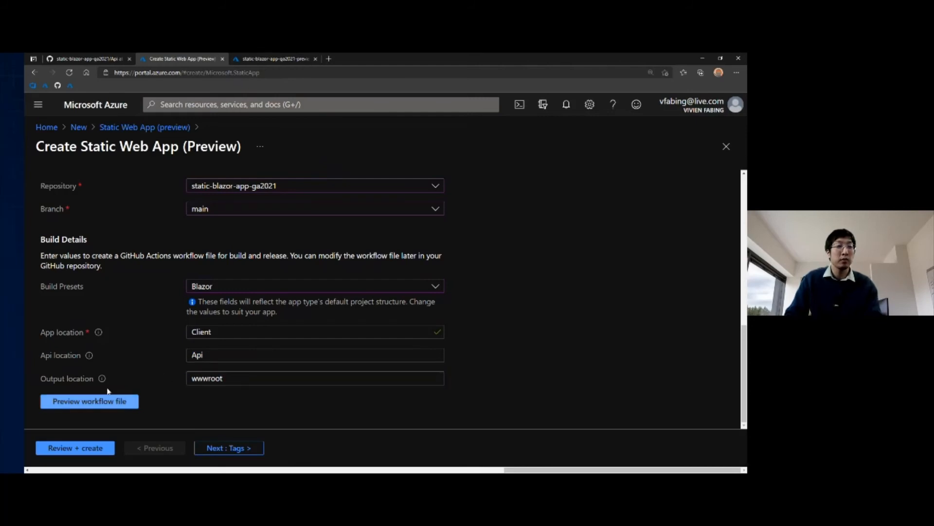
{"action": "left_click", "coordinate": [130, 404]}
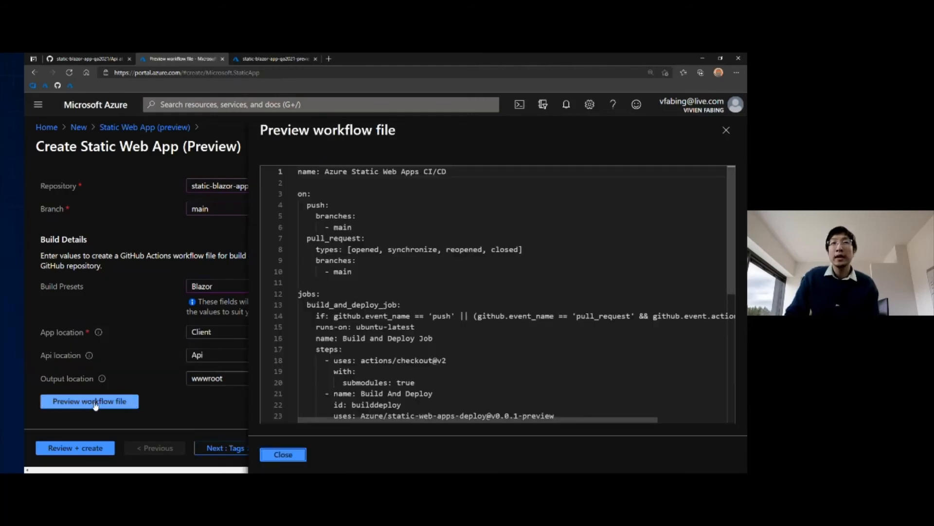
Step: Examine the workflow file preview, from its triggers to the build locations and the close_pull_request_job section, and close it
{"action": "left_click", "coordinate": [292, 194]}
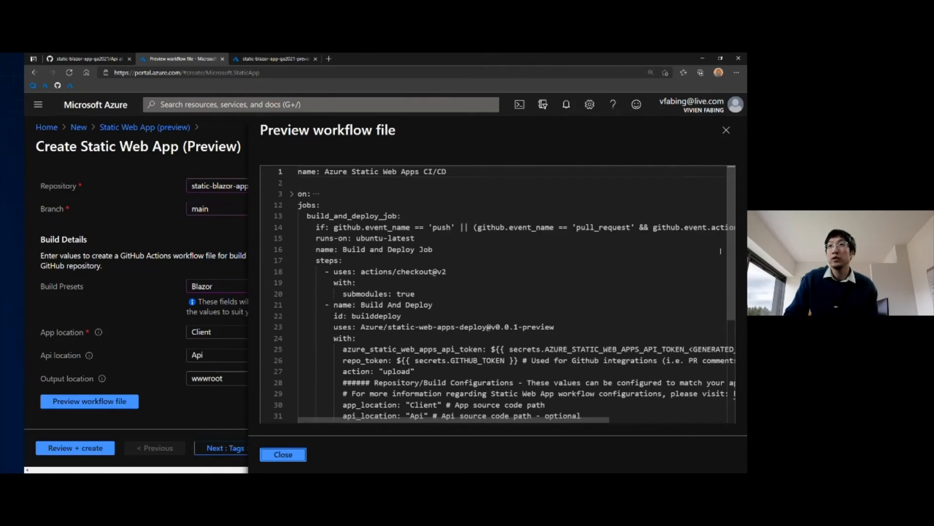
{"action": "left_click_drag", "start_coordinate": [730, 233], "coordinate": [391, 302]}
{"action": "scroll", "coordinate": [391, 302], "scroll_direction": "down", "scroll_amount": 5}
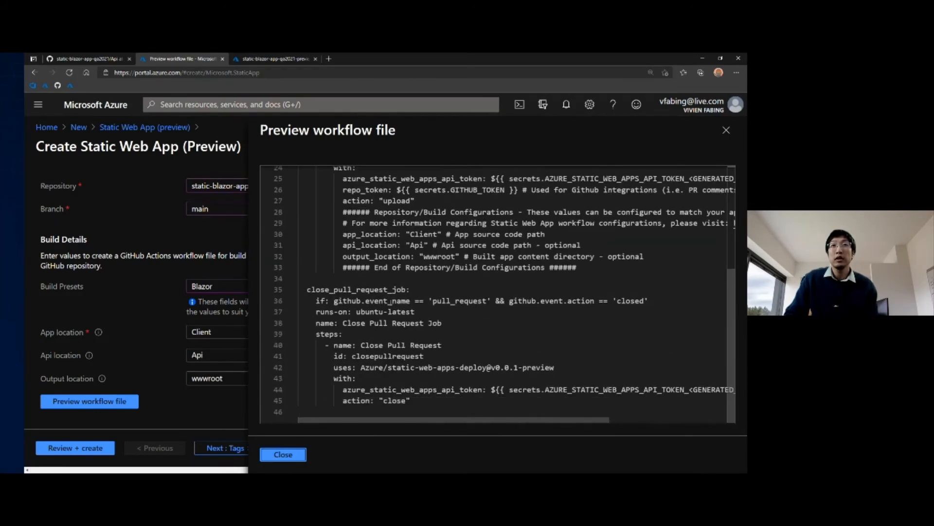
{"action": "left_click_drag", "start_coordinate": [334, 289], "coordinate": [376, 289]}
{"action": "left_click", "coordinate": [397, 289]}
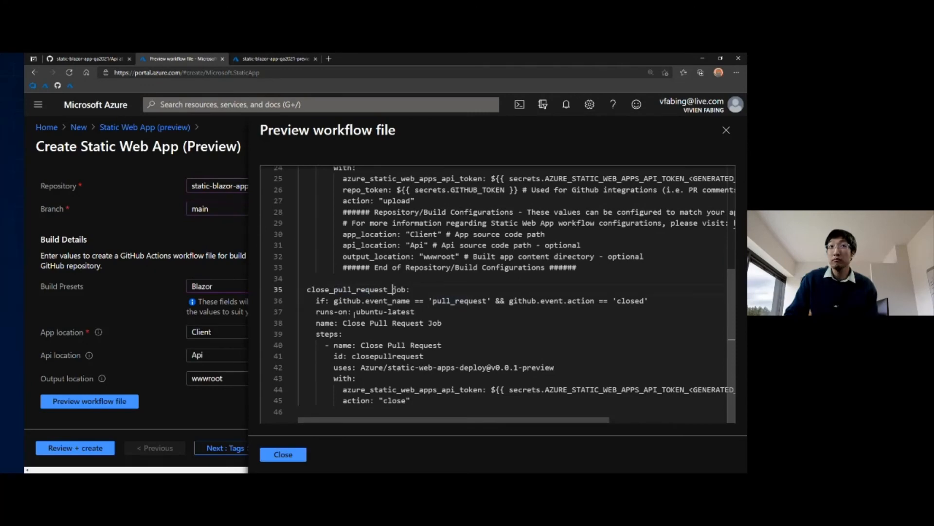
{"action": "scroll", "coordinate": [397, 292], "scroll_direction": "up", "scroll_amount": 5}
{"action": "left_click", "coordinate": [304, 451]}
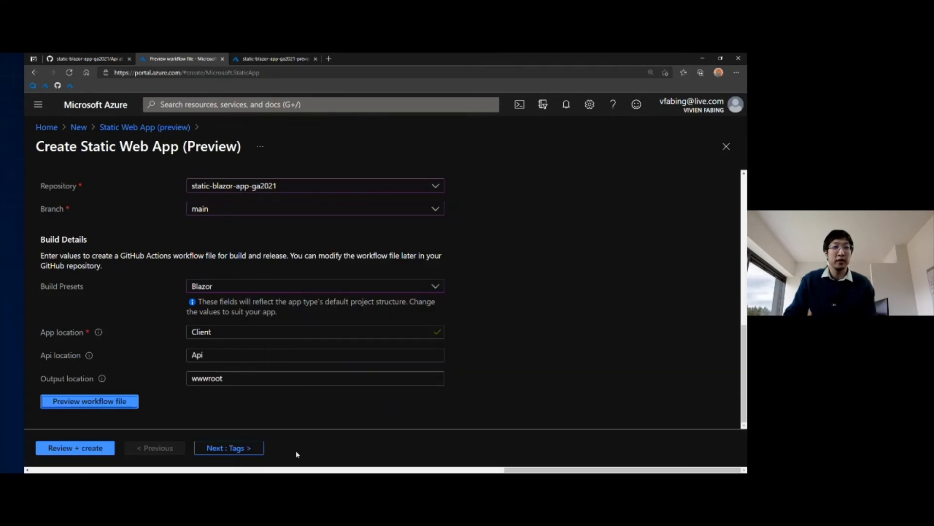
Step: Review and create the Static Web App, and go to the deployed static-blazor-app-ga2021 resource
{"action": "left_click", "coordinate": [81, 450]}
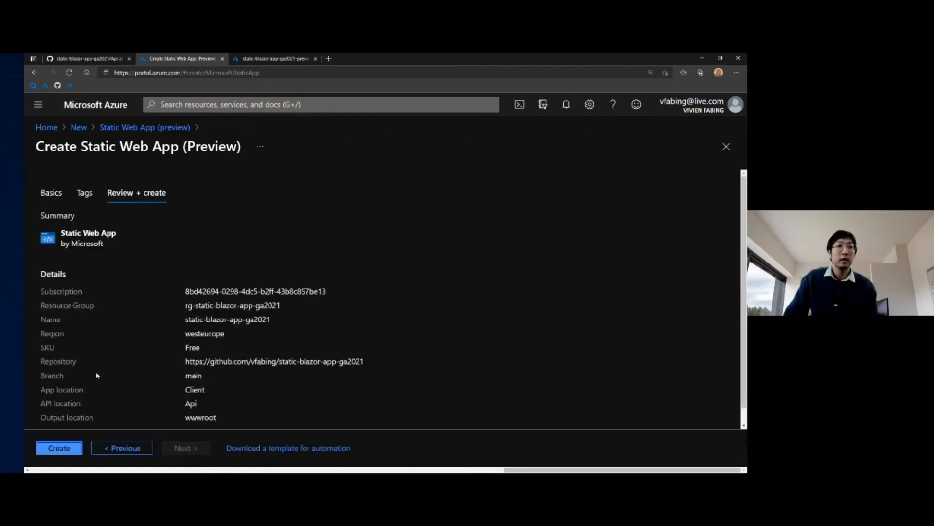
{"action": "left_click", "coordinate": [63, 447]}
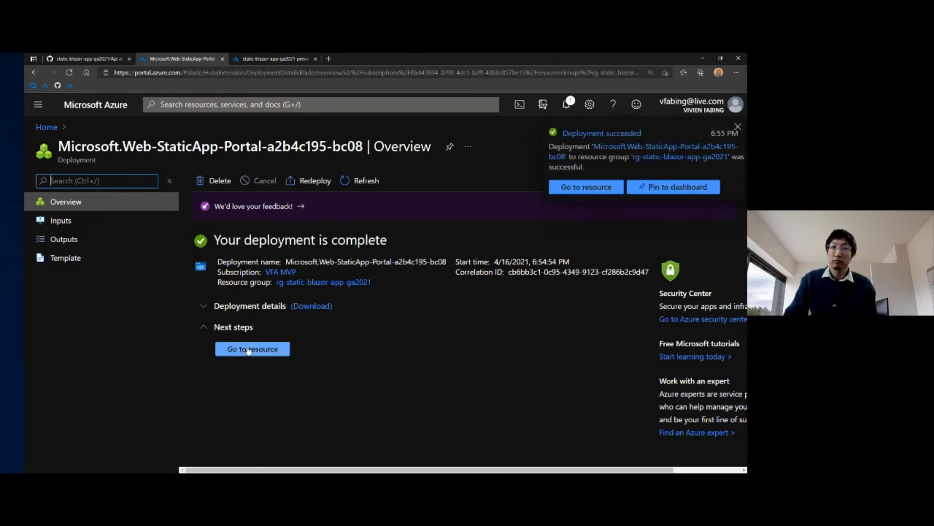
{"action": "left_click", "coordinate": [253, 350]}
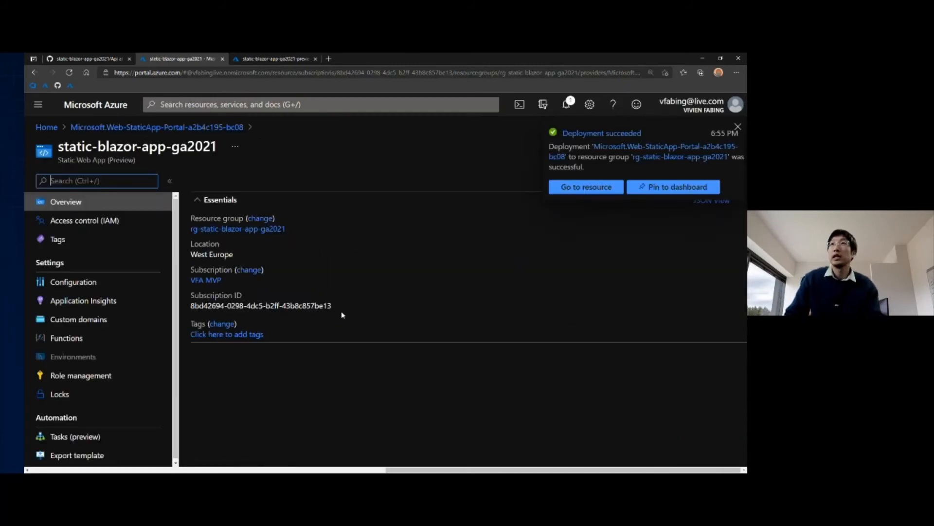
{"action": "left_click", "coordinate": [738, 128]}
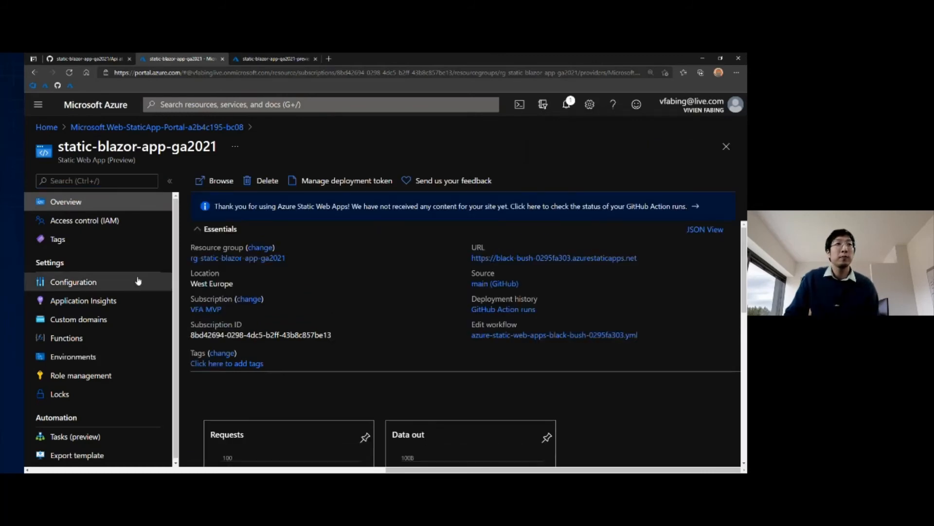
Step: Check the new app's public URL and the status of its GitHub Action runs
{"action": "left_click", "coordinate": [552, 257]}
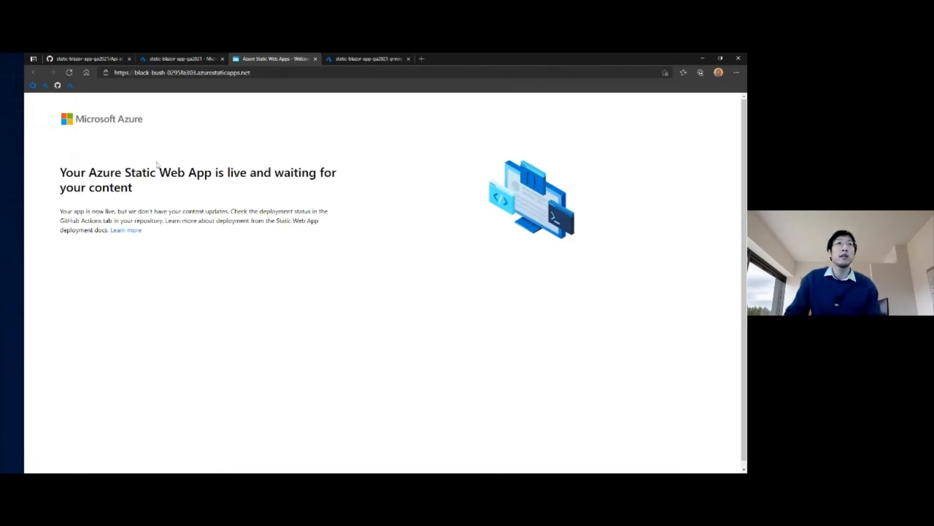
{"action": "left_click", "coordinate": [316, 59]}
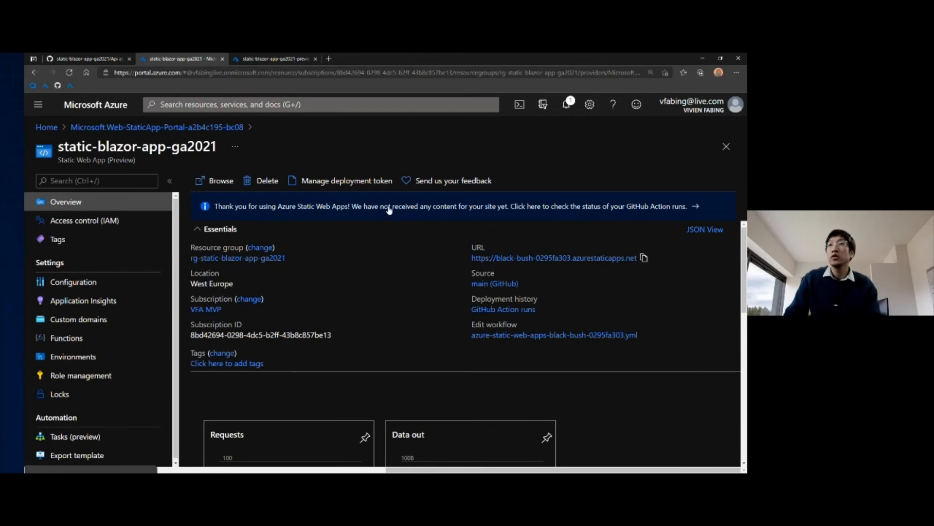
{"action": "left_click", "coordinate": [667, 208]}
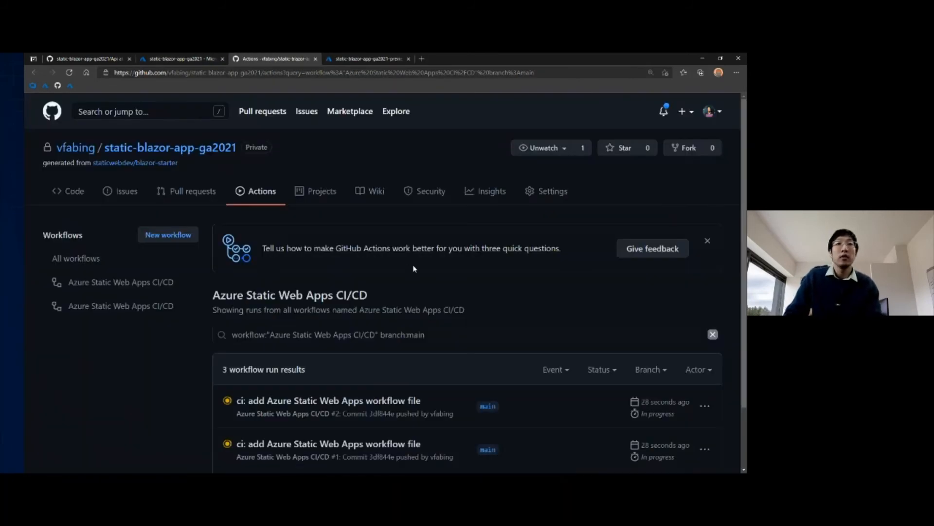
{"action": "scroll", "coordinate": [414, 273], "scroll_direction": "down", "scroll_amount": 2}
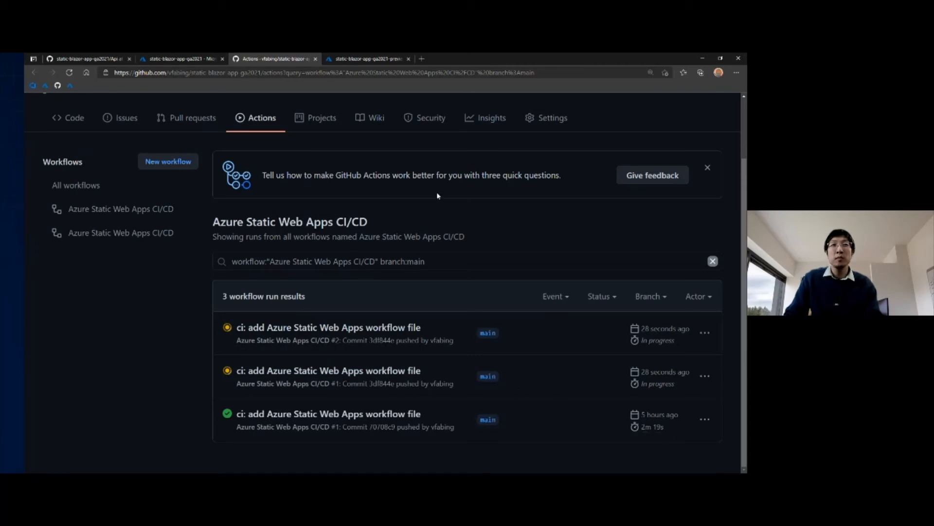
Step: Look through the configuration, functions and Application Insights settings of the static-blazor-app-ga2021-preview resource and return to its overview
{"action": "left_click", "coordinate": [364, 59]}
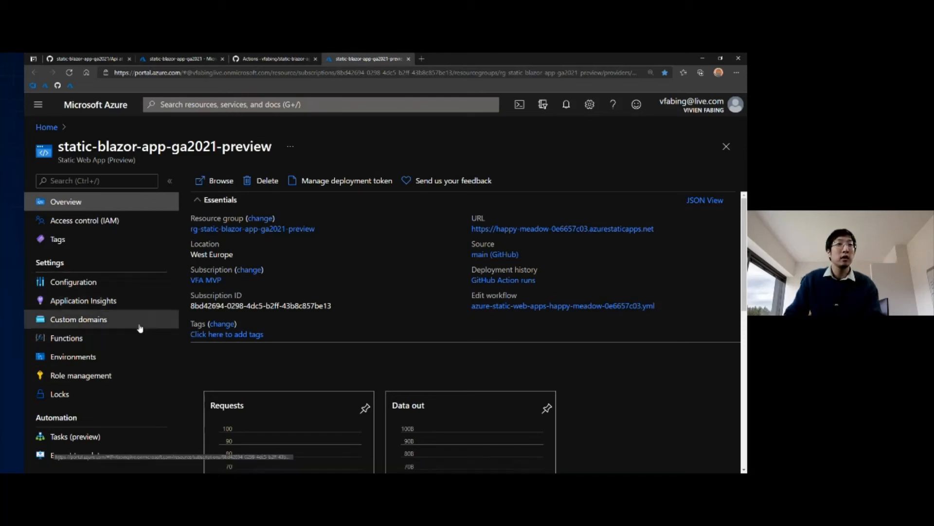
{"action": "left_click", "coordinate": [106, 282]}
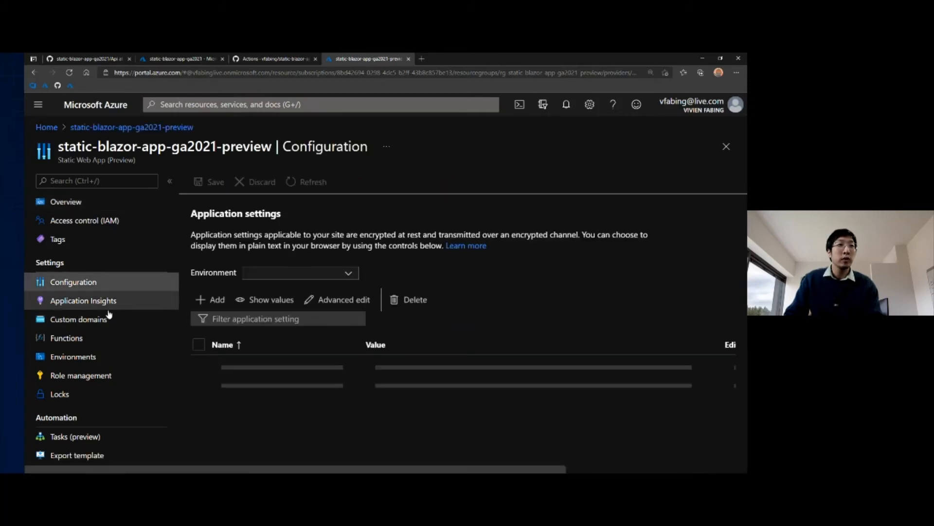
{"action": "left_click", "coordinate": [90, 340]}
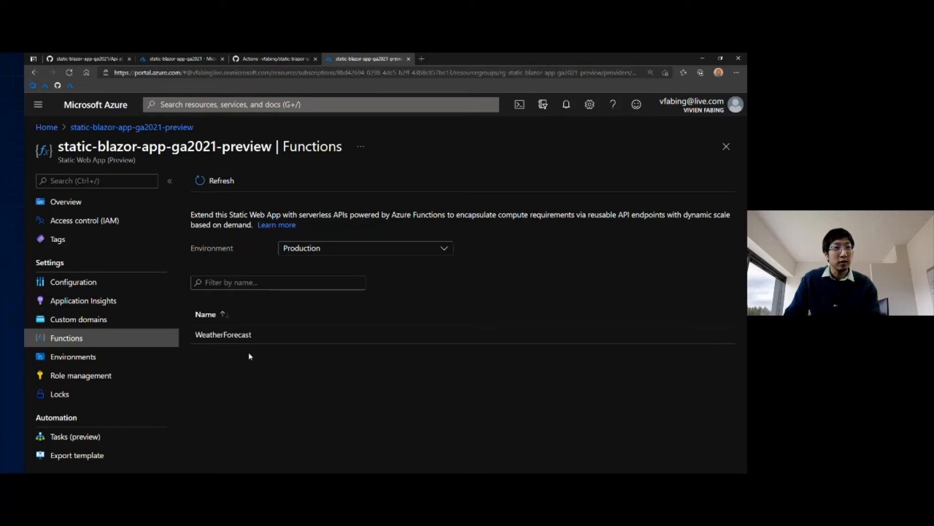
{"action": "double_click", "coordinate": [249, 336]}
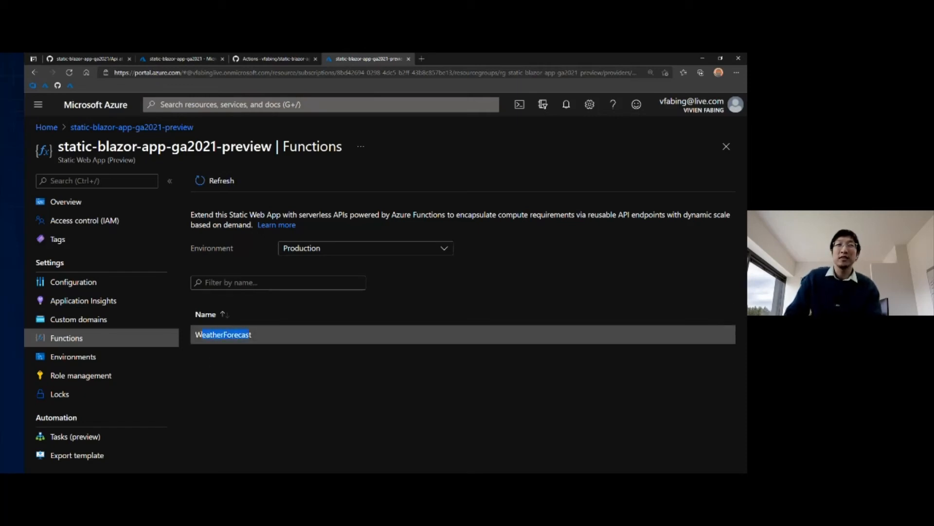
{"action": "left_click", "coordinate": [231, 367]}
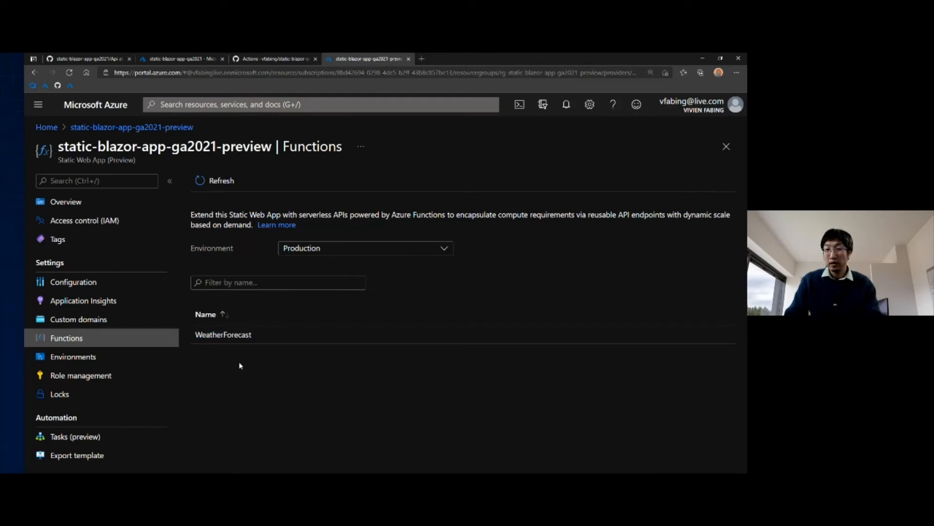
{"action": "left_click", "coordinate": [82, 302]}
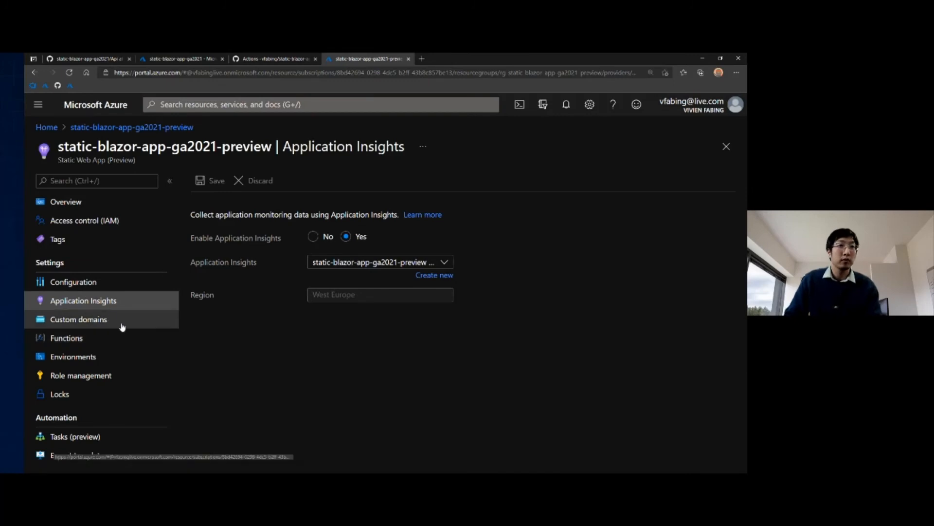
{"action": "left_click", "coordinate": [68, 202]}
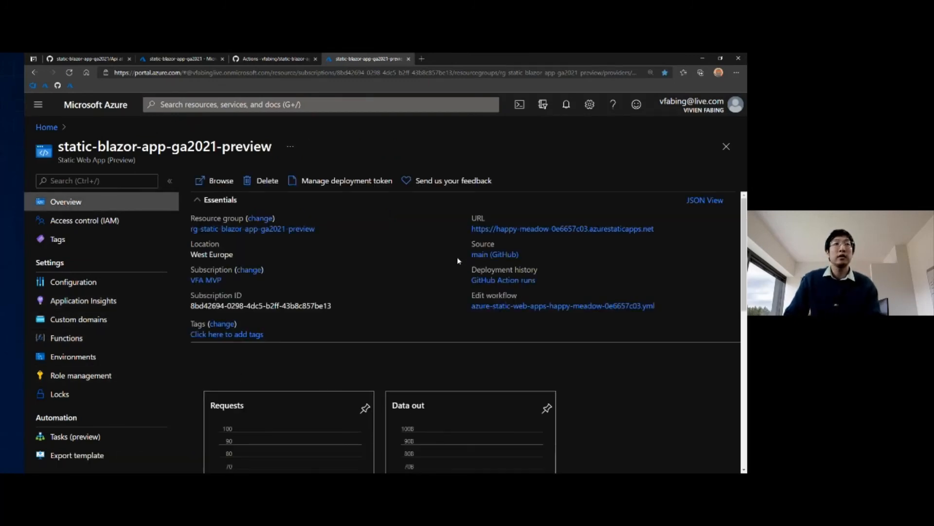
Step: Open the preview app's live site with the network developer tools, enlarging the tools and zooming the page to 125%
{"action": "left_click", "coordinate": [571, 229]}
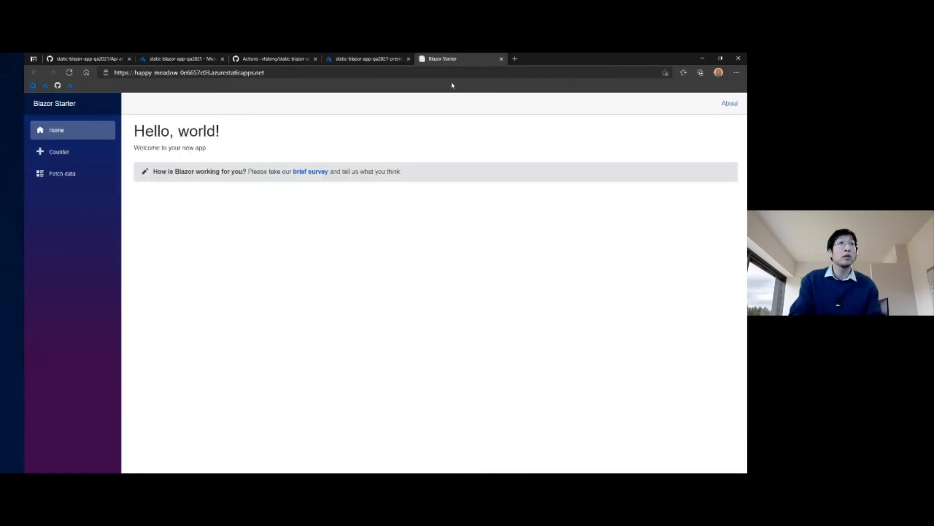
{"action": "key", "text": "F12"}
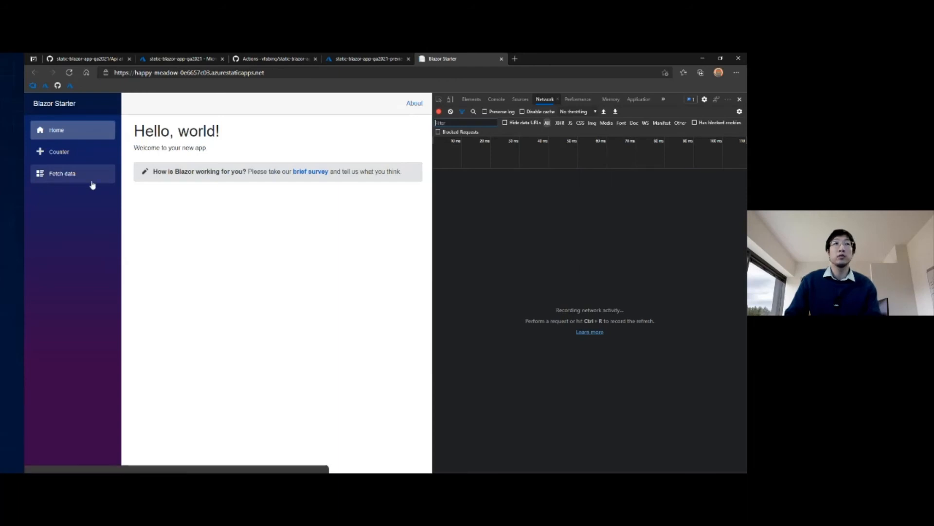
{"action": "key", "text": "ctrl+plus"}
{"action": "key", "text": "ctrl+plus"}
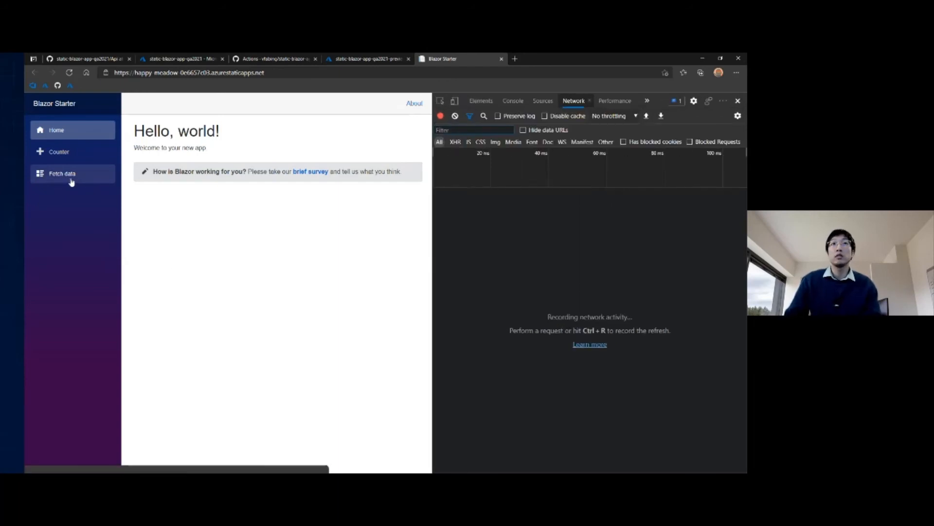
{"action": "key", "text": "ctrl+plus"}
{"action": "key", "text": "ctrl+plus"}
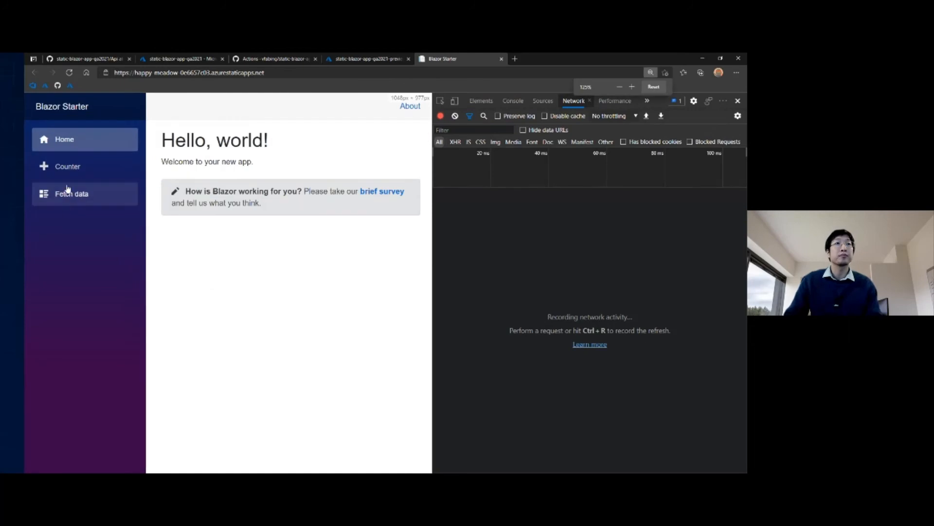
Step: Load the Fetch data page and inspect the request URL and headers of its WeatherForecast call
{"action": "left_click", "coordinate": [68, 192]}
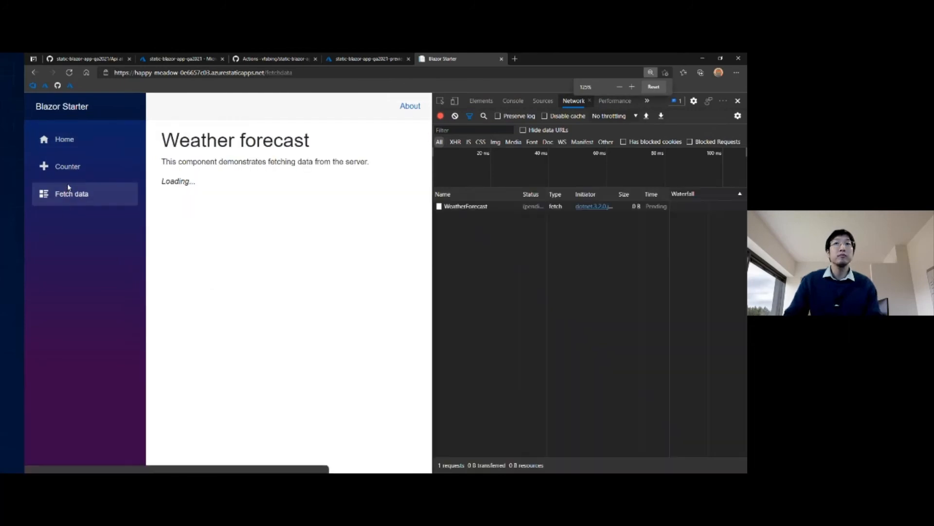
{"action": "left_click", "coordinate": [463, 207]}
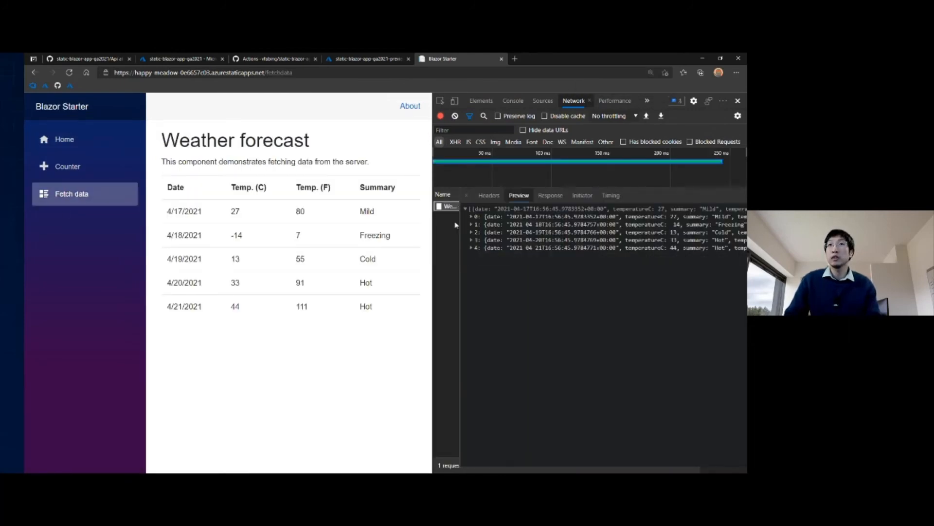
{"action": "left_click", "coordinate": [490, 195]}
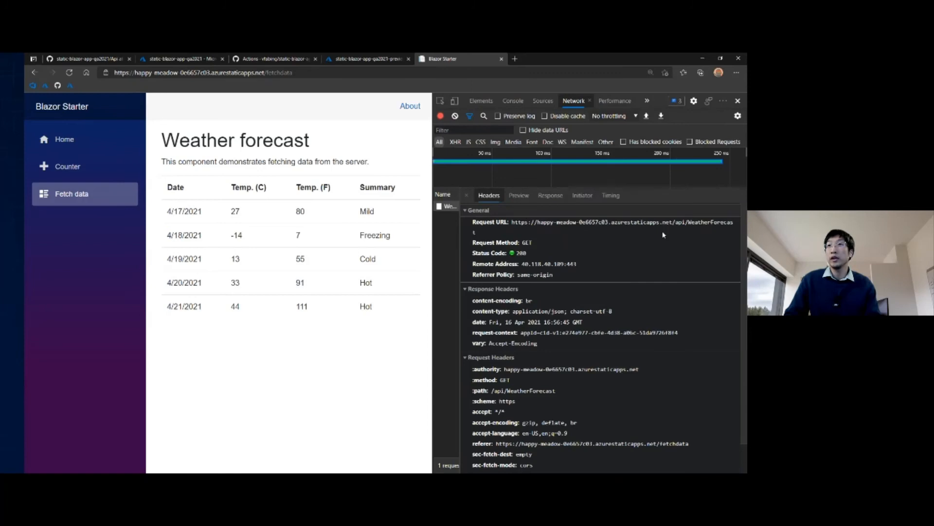
{"action": "left_click_drag", "start_coordinate": [675, 225], "coordinate": [685, 224]}
{"action": "left_click_drag", "start_coordinate": [460, 235], "coordinate": [517, 234]}
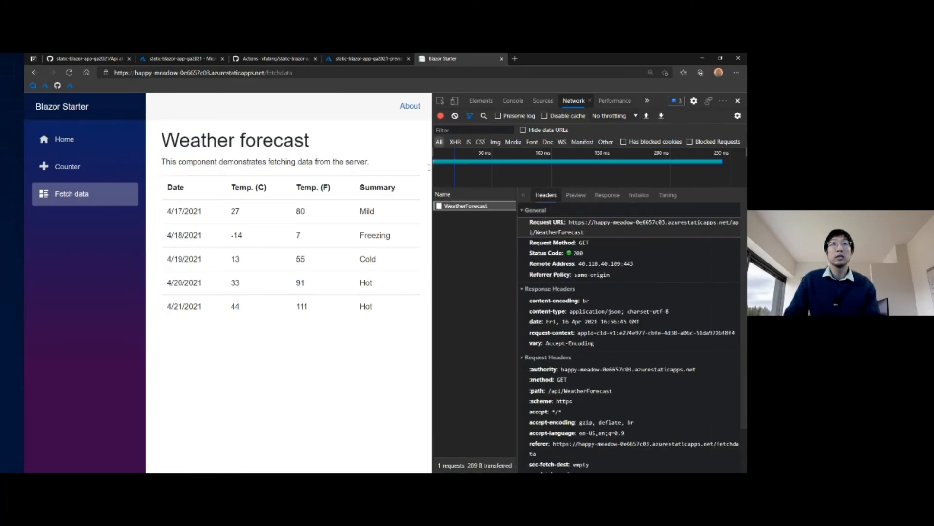
Step: Switch back to the static-blazor-app-ga2021-preview overview in Azure and highlight its Static Web App resource type
{"action": "left_click", "coordinate": [369, 58]}
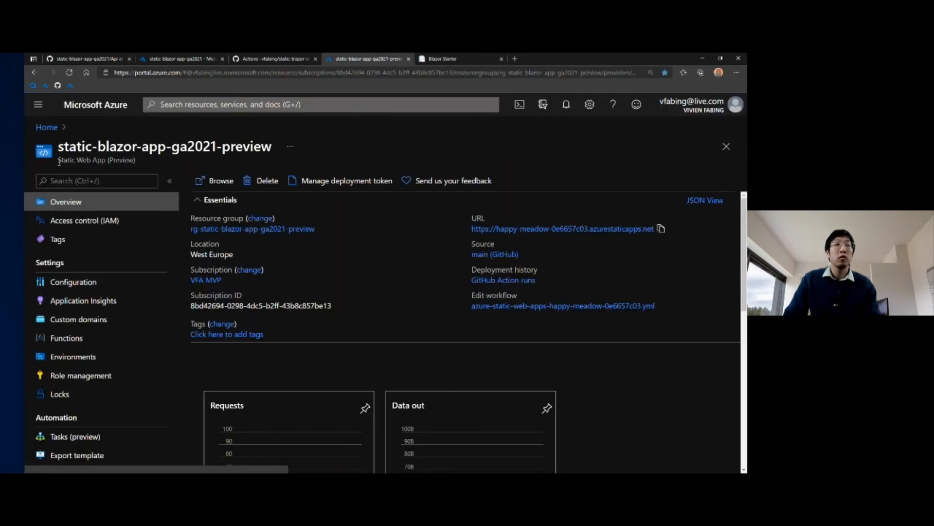
{"action": "left_click_drag", "start_coordinate": [58, 160], "coordinate": [108, 160]}
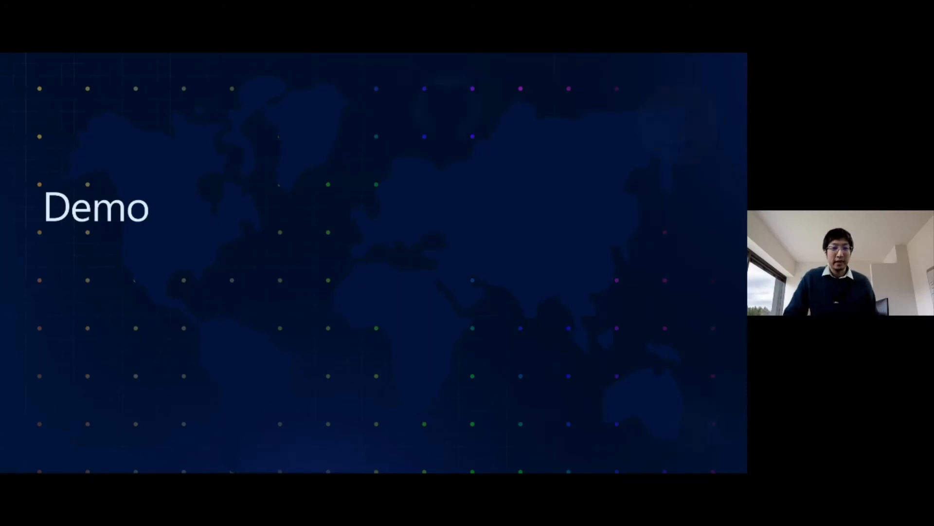
{"action": "key", "text": "Right"}
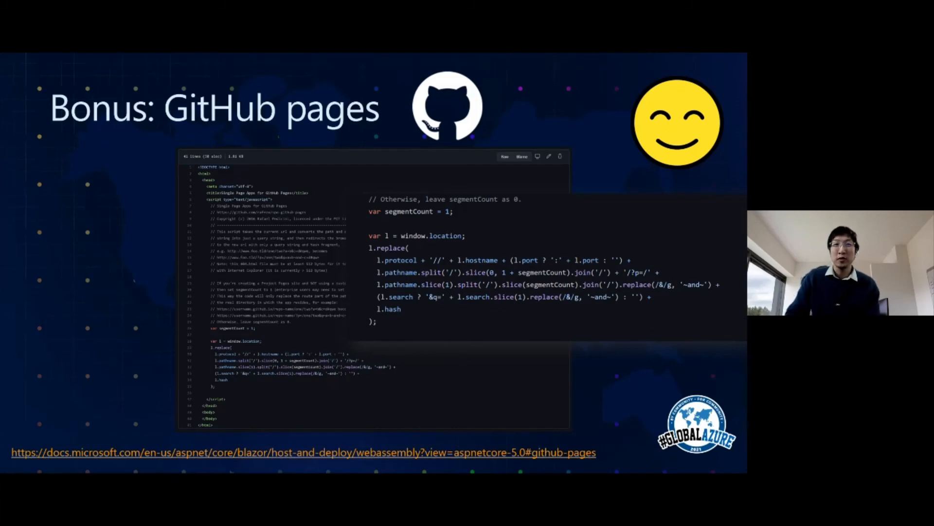
{"action": "key", "text": "Right"}
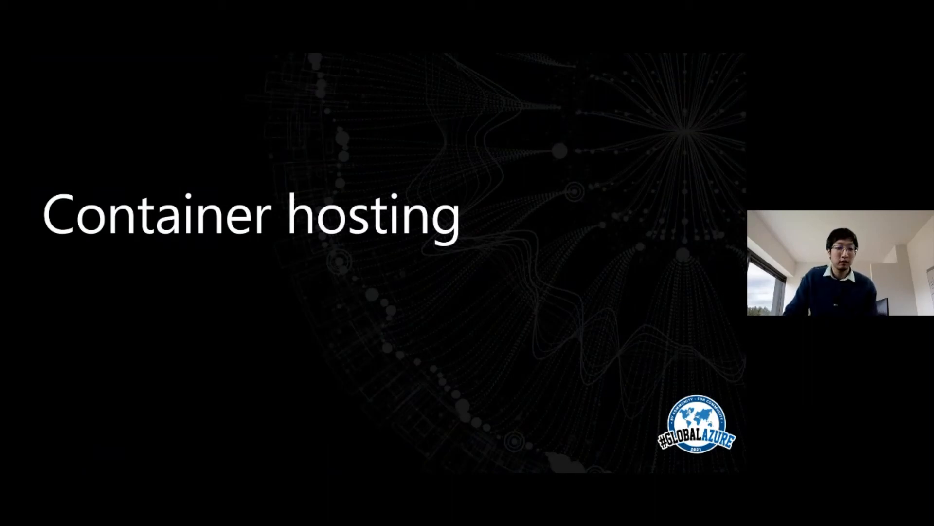
{"action": "key", "text": "Right"}
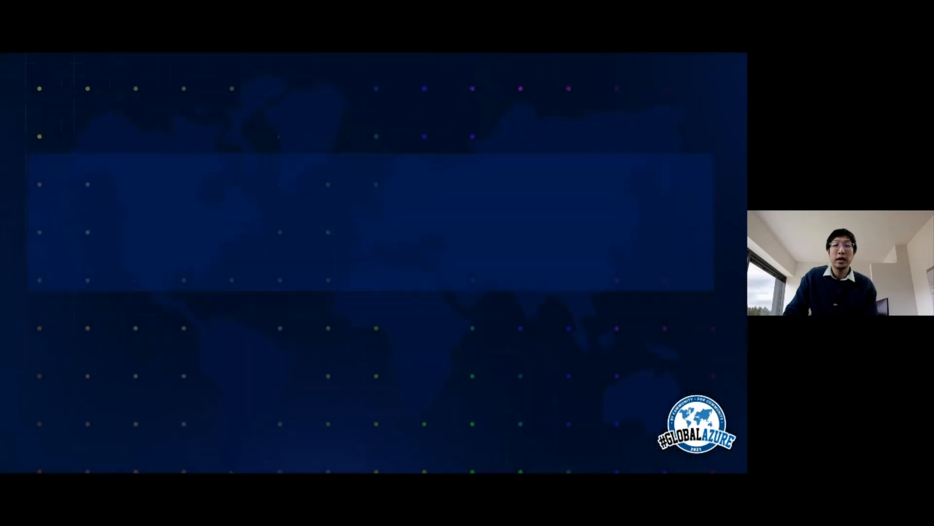